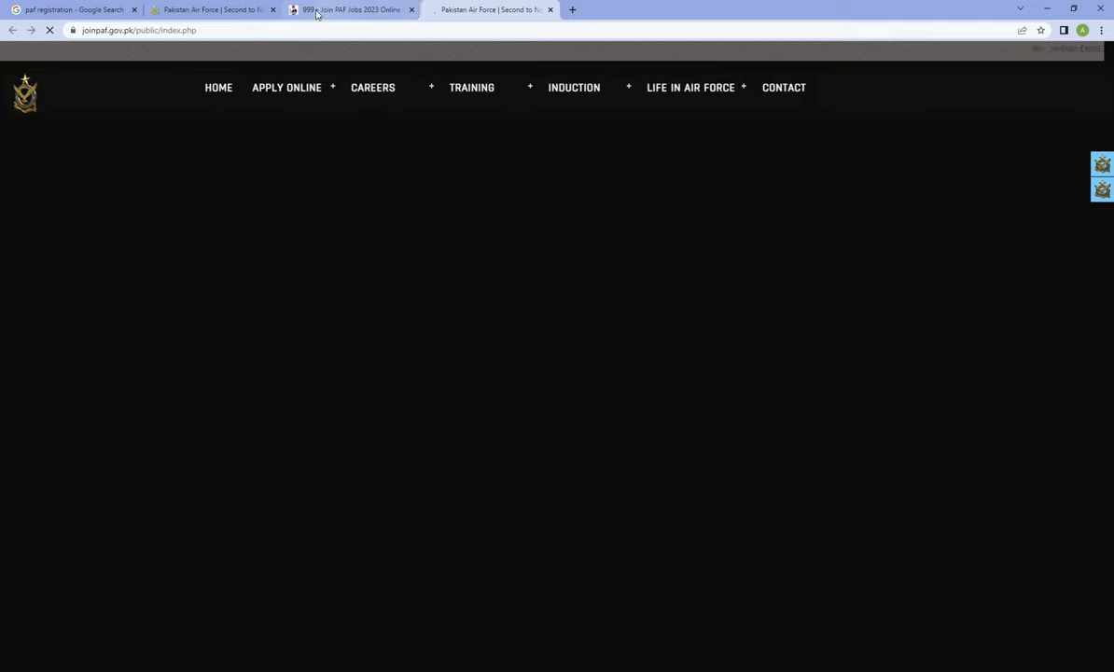
Close the Google tab and the ad popup, then choose APPLY ONLINE > Apply Online Now
click(133, 11)
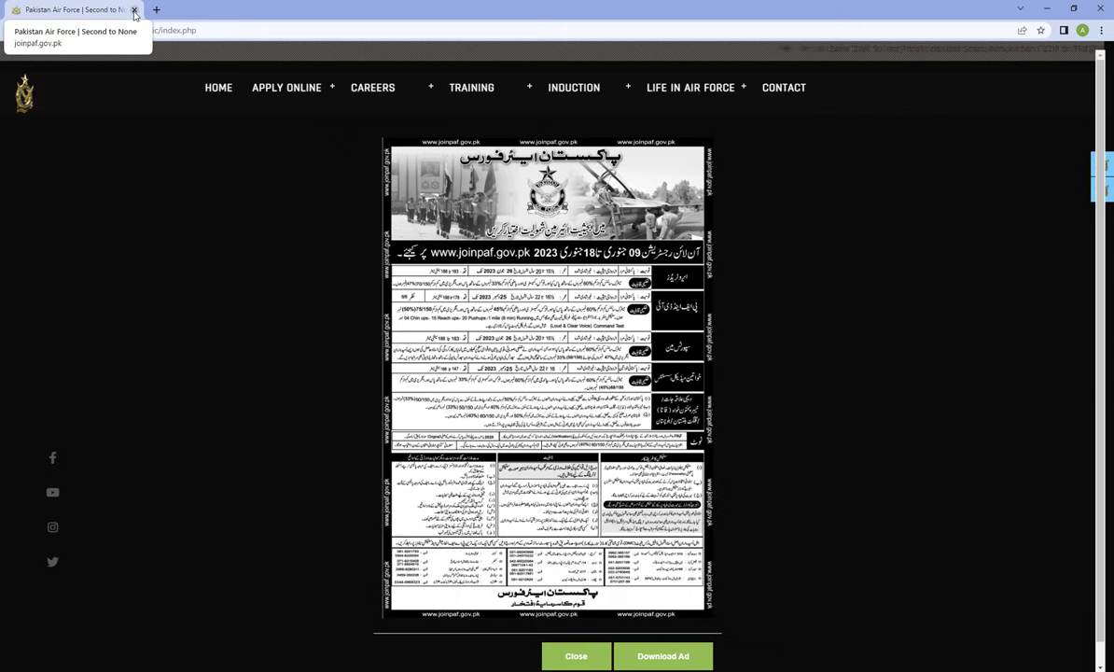
click(298, 87)
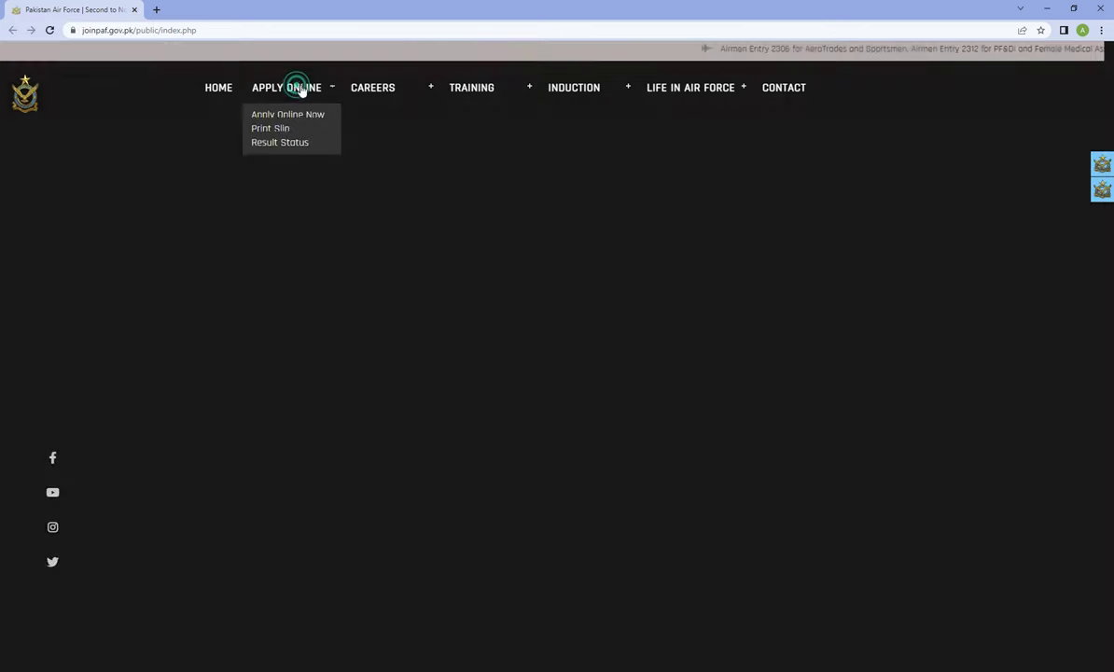
click(289, 114)
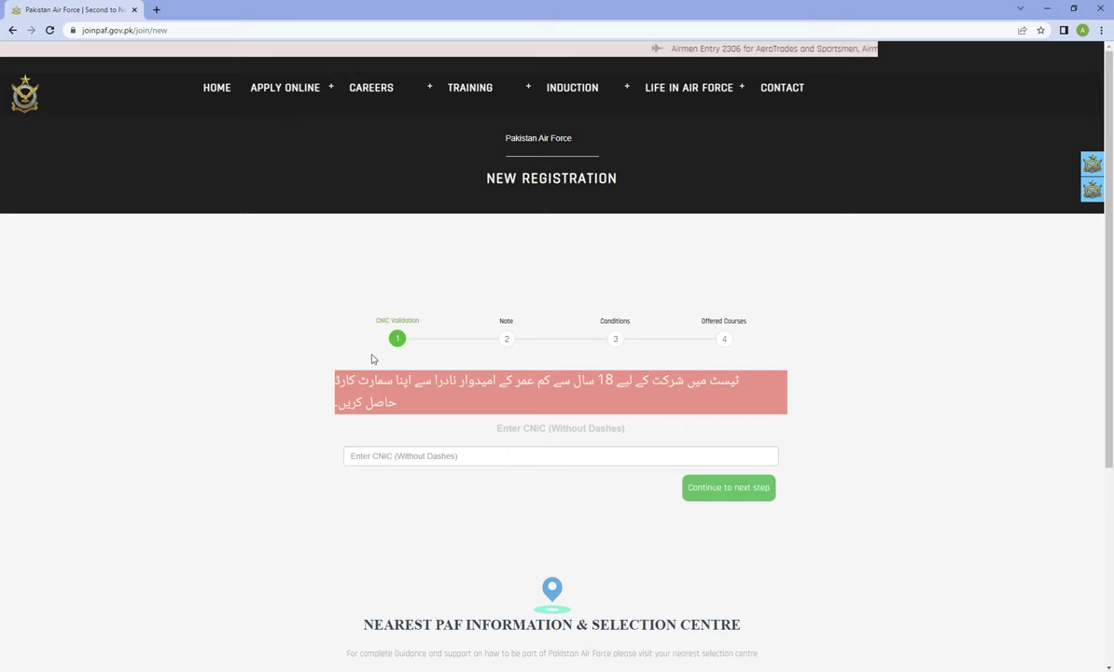
Enter the applicant's CNIC number without dashes and continue to the Note step
click(389, 455)
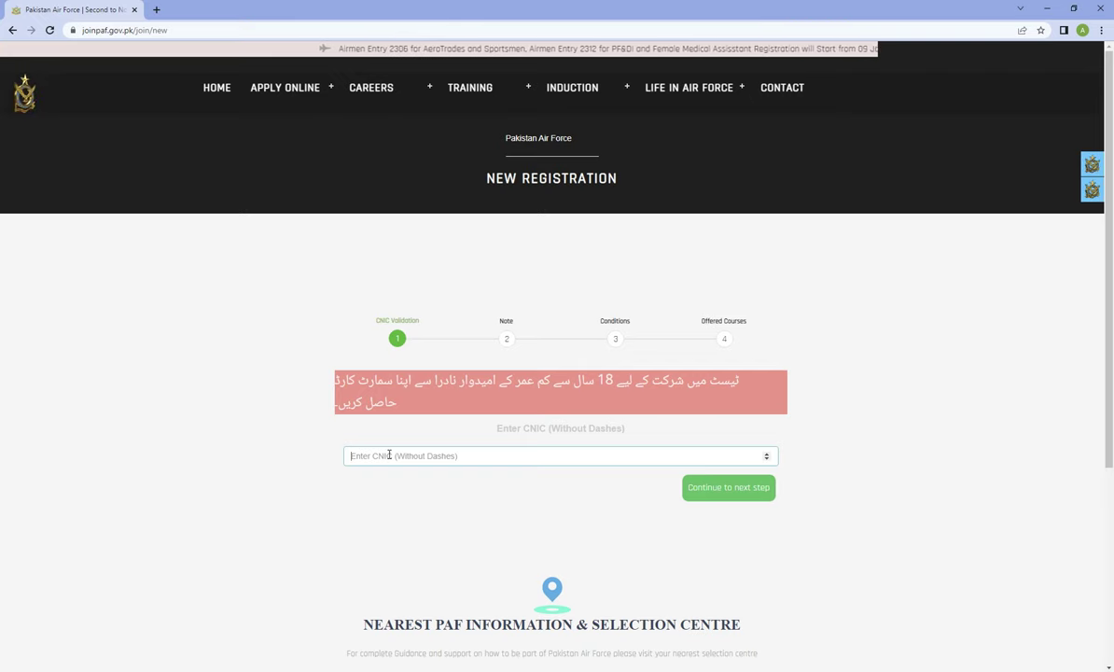
text(00000)
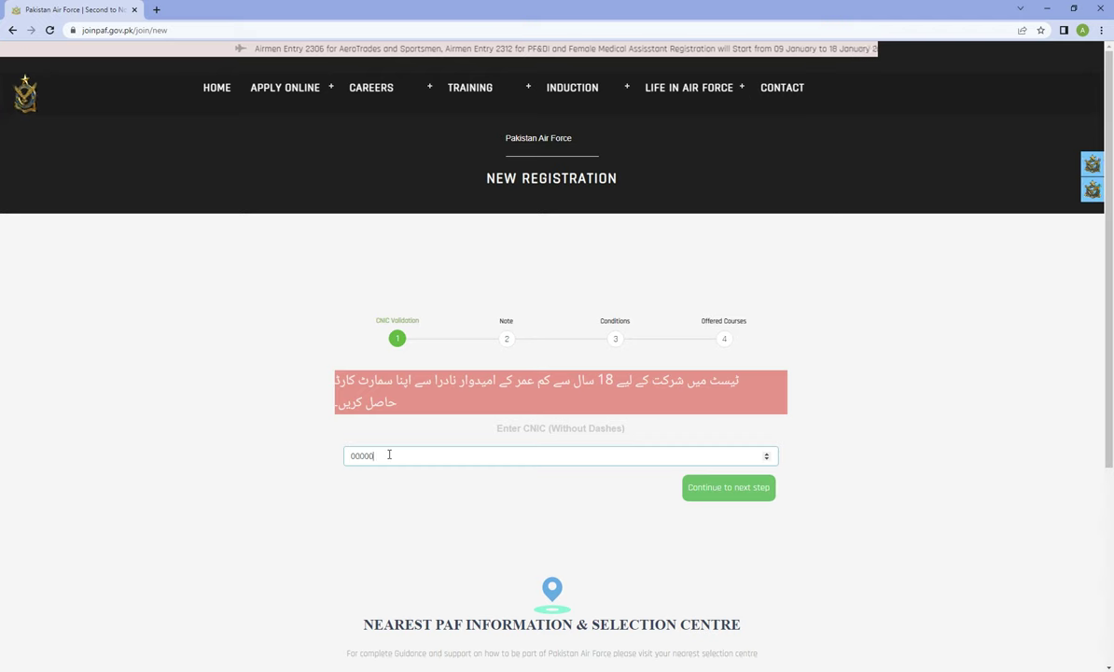
text(00000000)
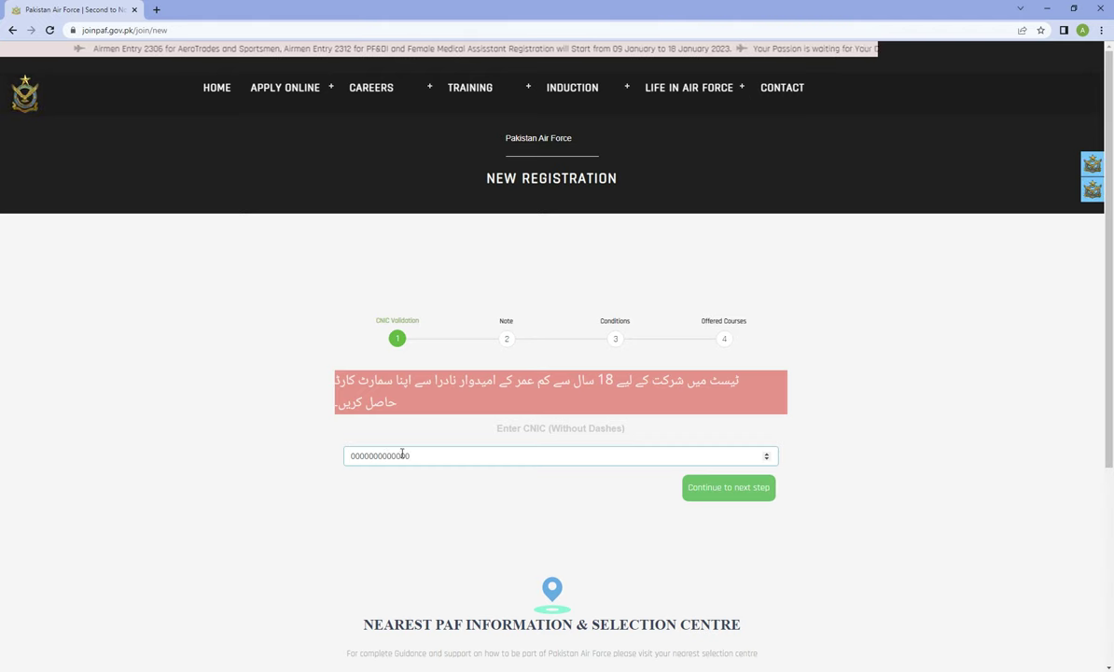
click(756, 497)
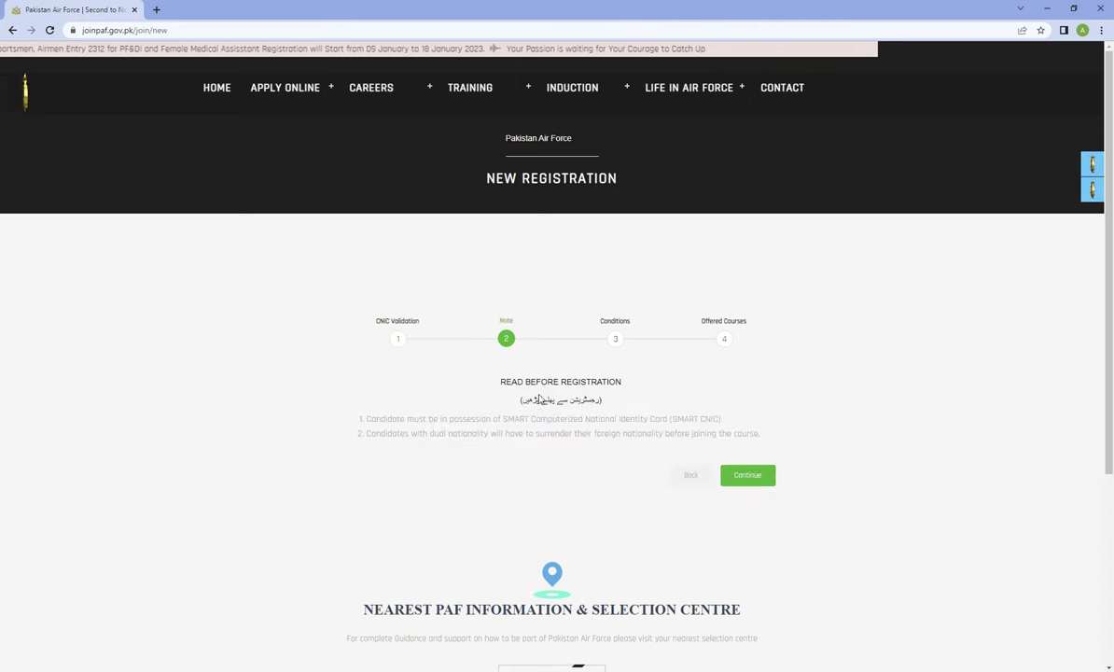
Accept the Note and the Conditions to reach the list of offered courses
click(499, 390)
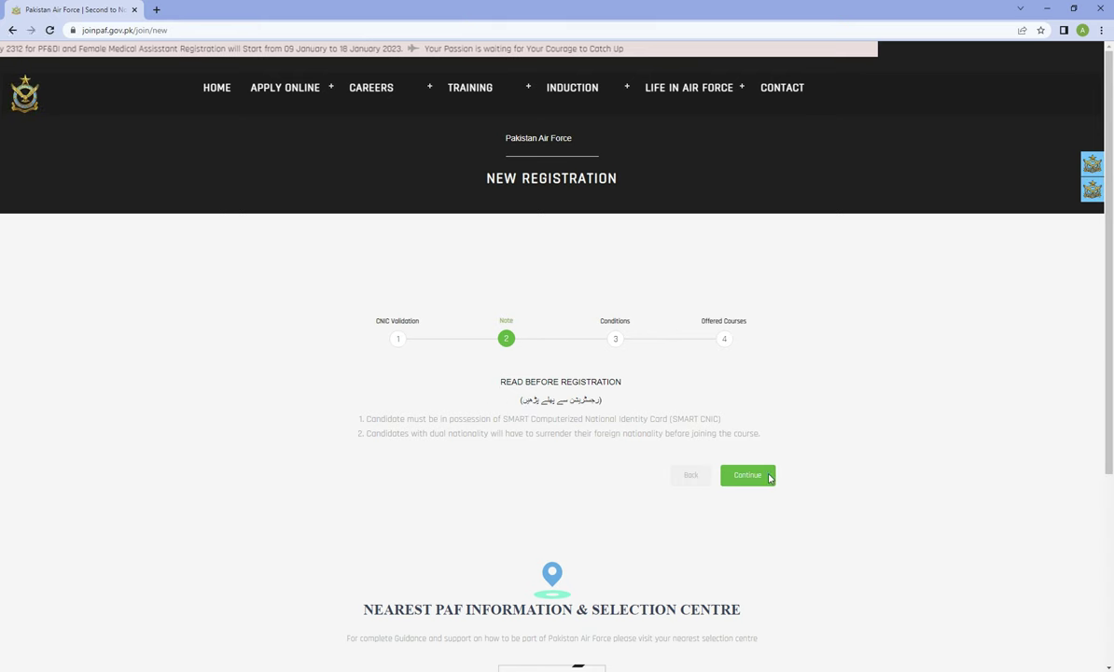
click(768, 475)
scroll(562, 522, down, 5)
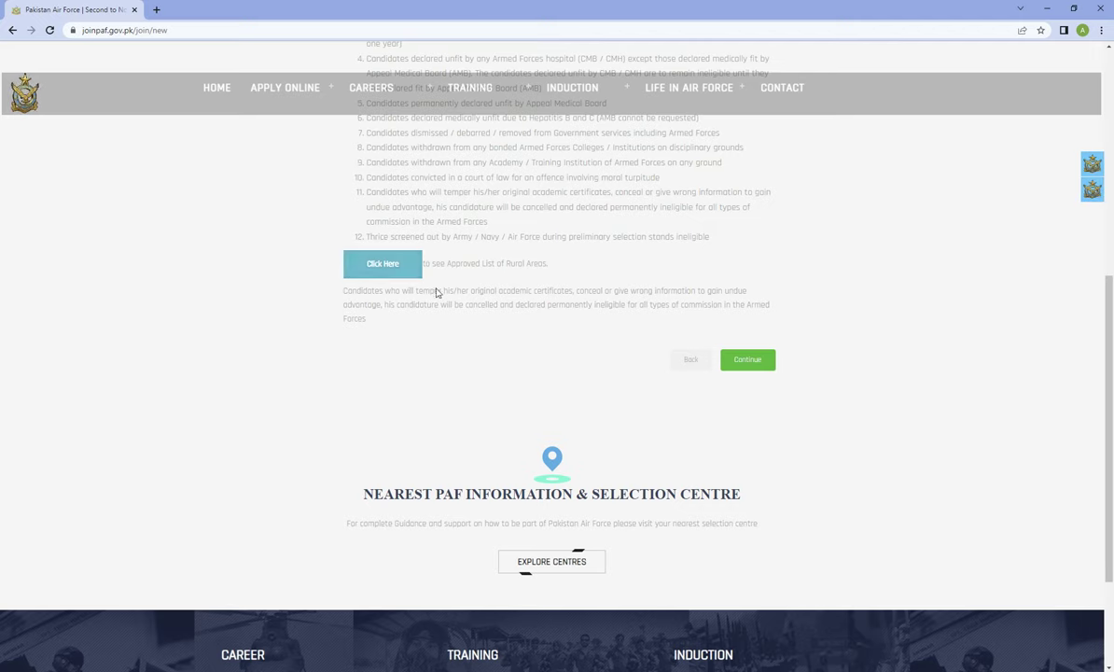
click(744, 361)
Expand Aero Trades (Normal) in the course list and apply for it
scroll(563, 422, up, 3)
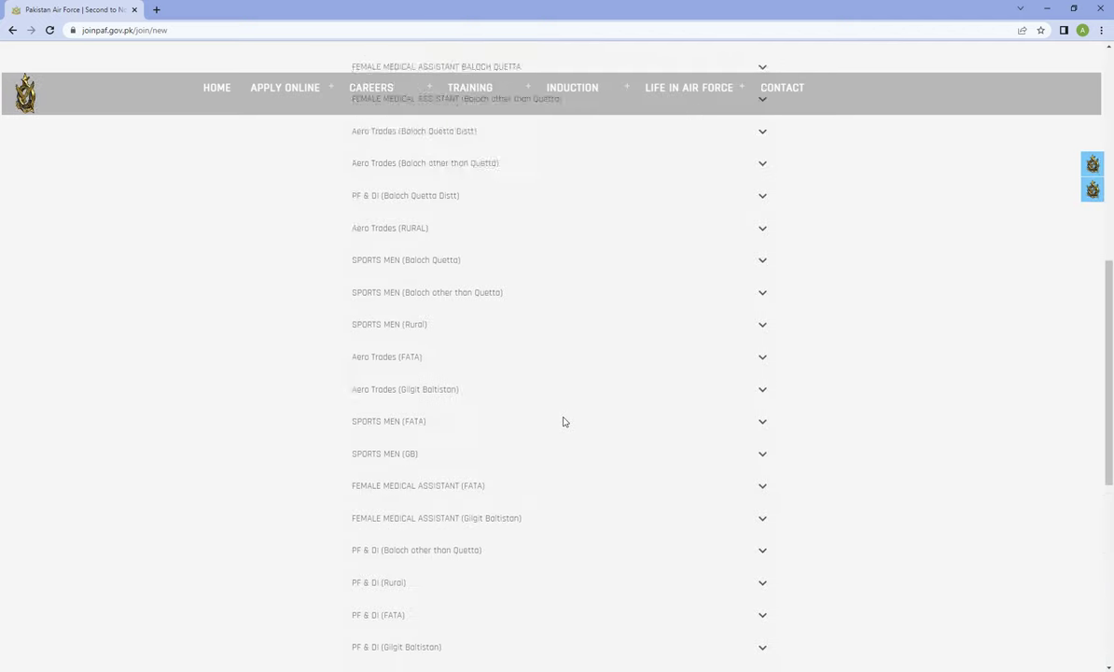
scroll(562, 422, up, 6)
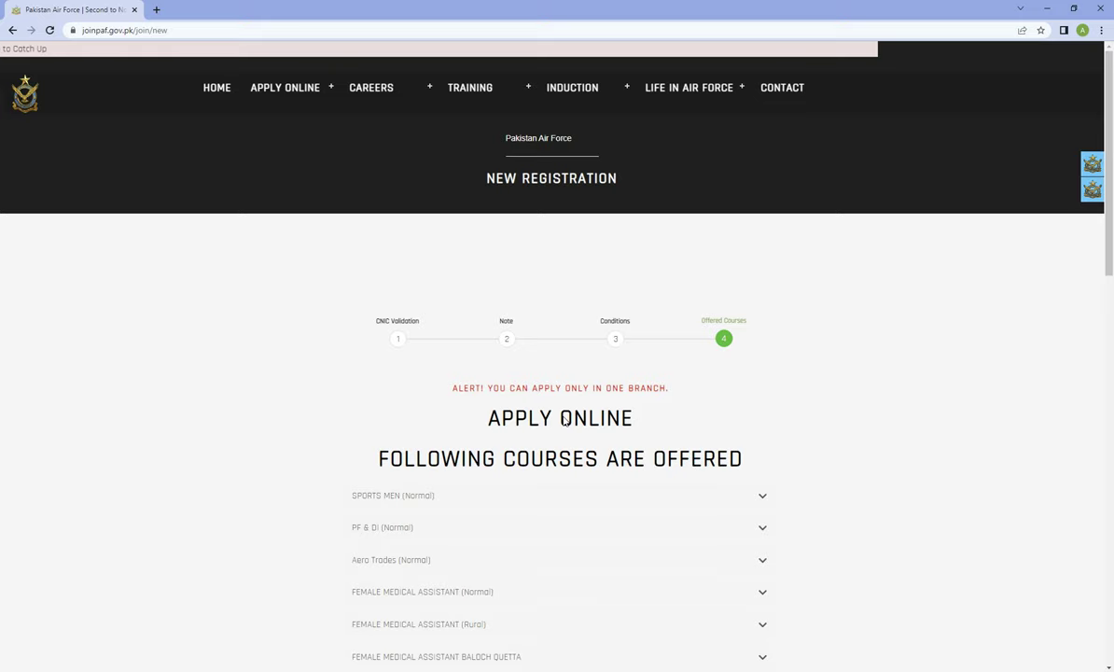
scroll(604, 492, down, 10)
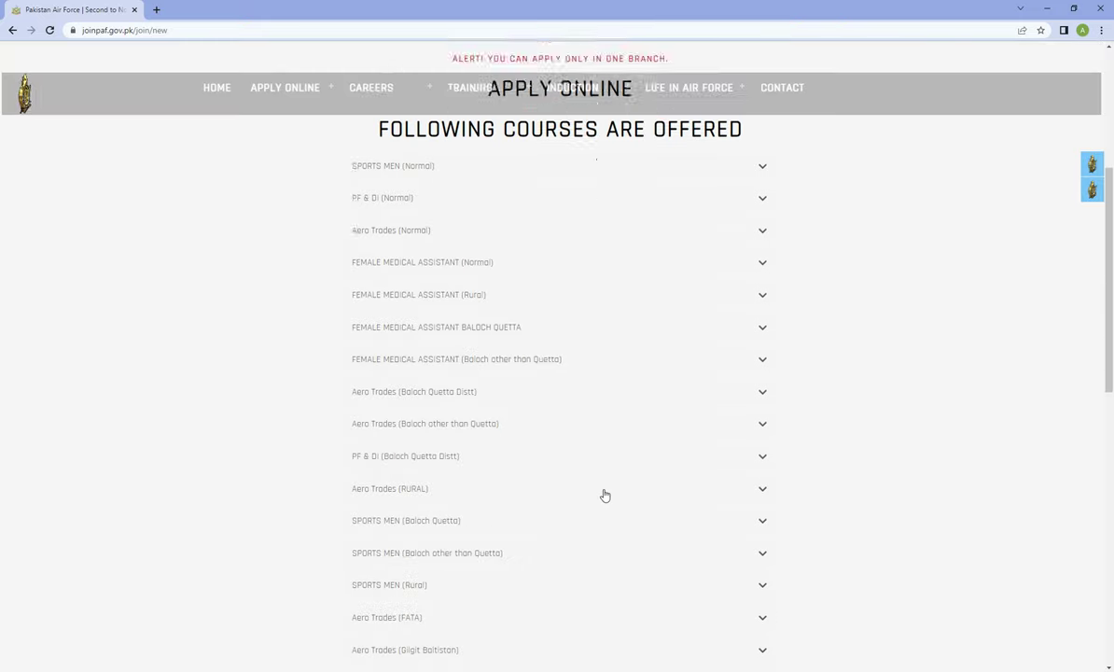
scroll(605, 493, up, 15)
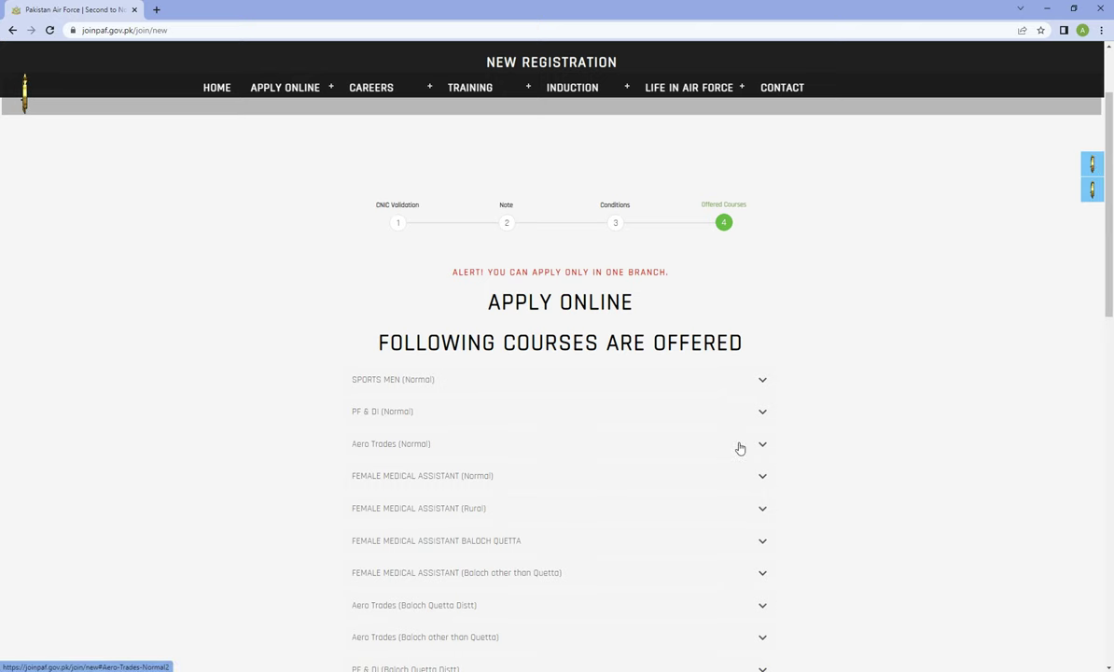
click(739, 445)
scroll(589, 500, down, 3)
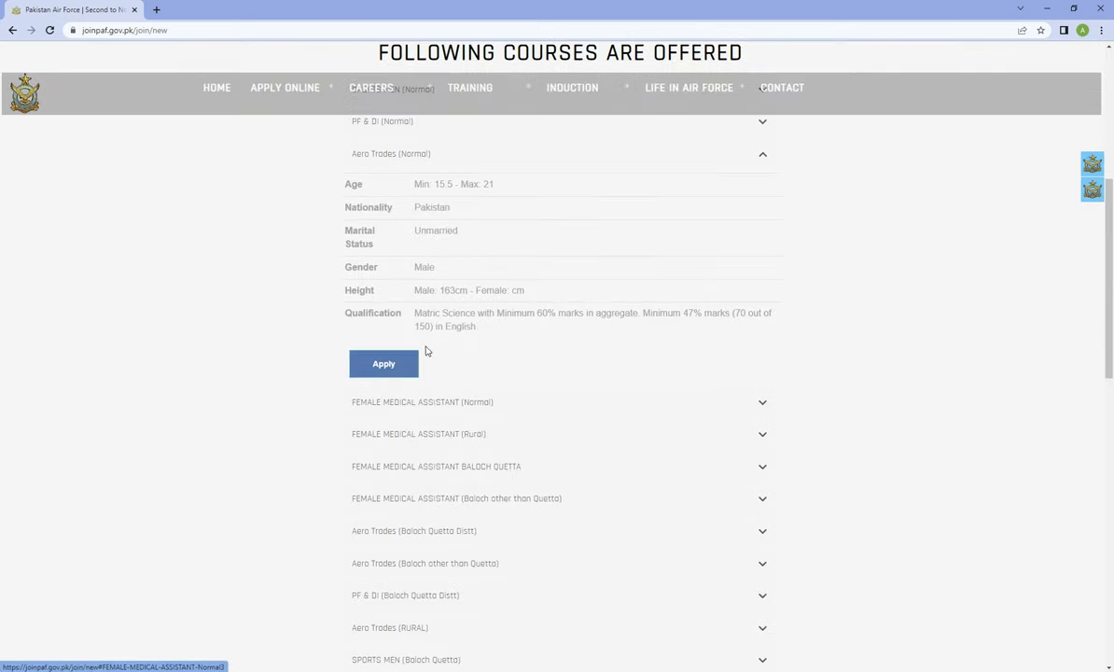
click(402, 370)
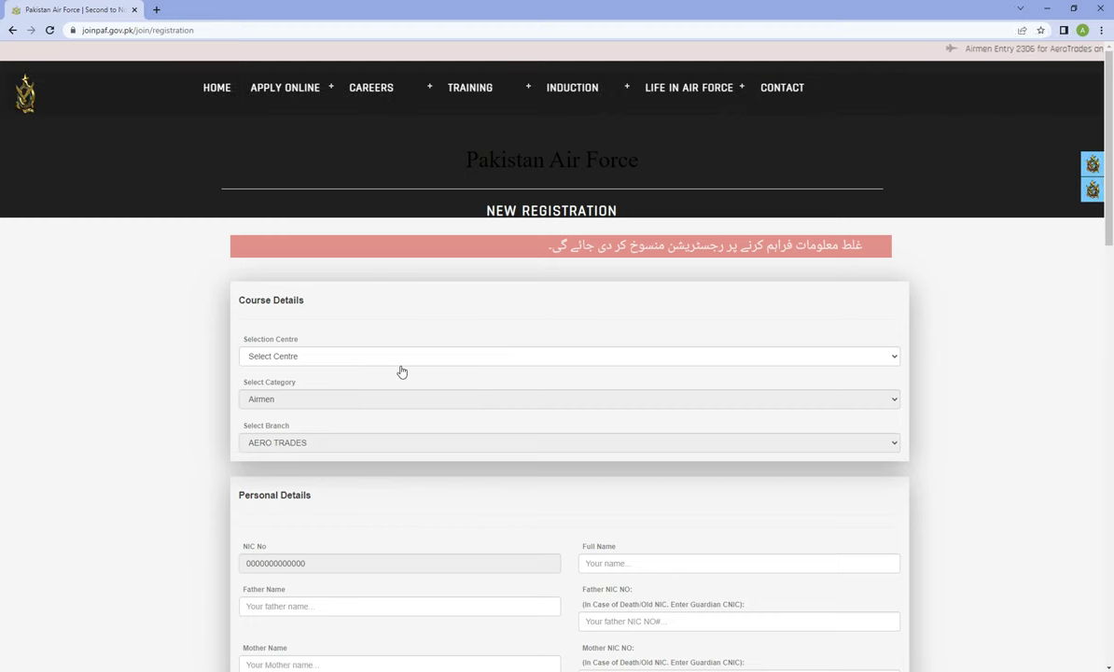
Choose Karachi as the selection centre and begin entering the applicant's full name
click(362, 356)
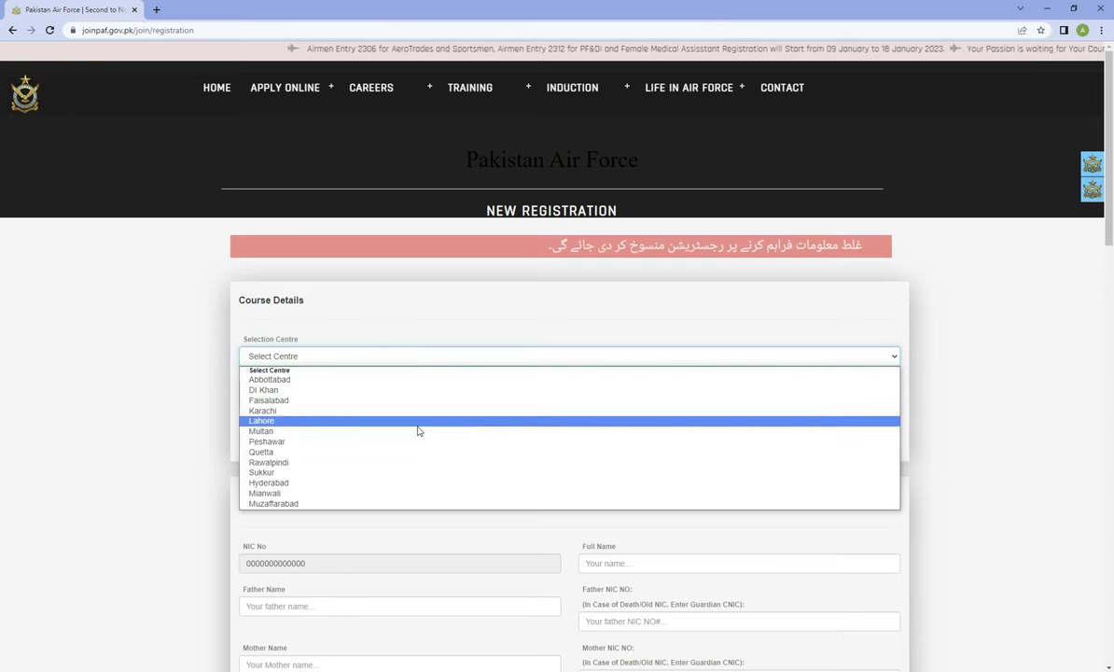
click(259, 411)
click(257, 403)
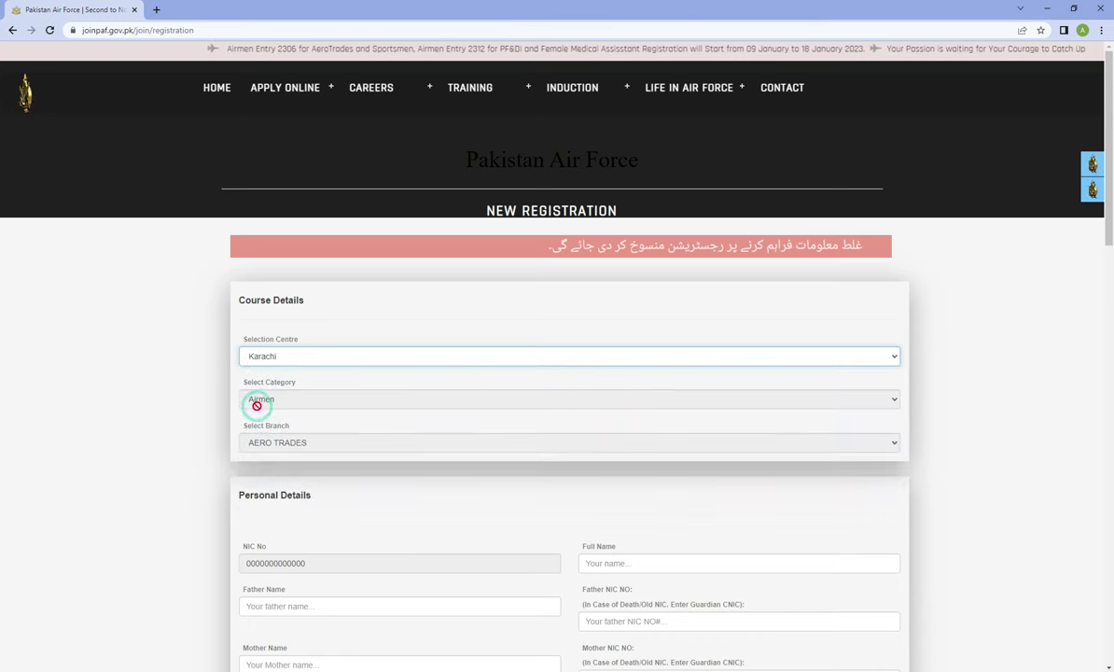
click(131, 436)
scroll(569, 459, down, 1)
scroll(569, 458, down, 2)
click(640, 332)
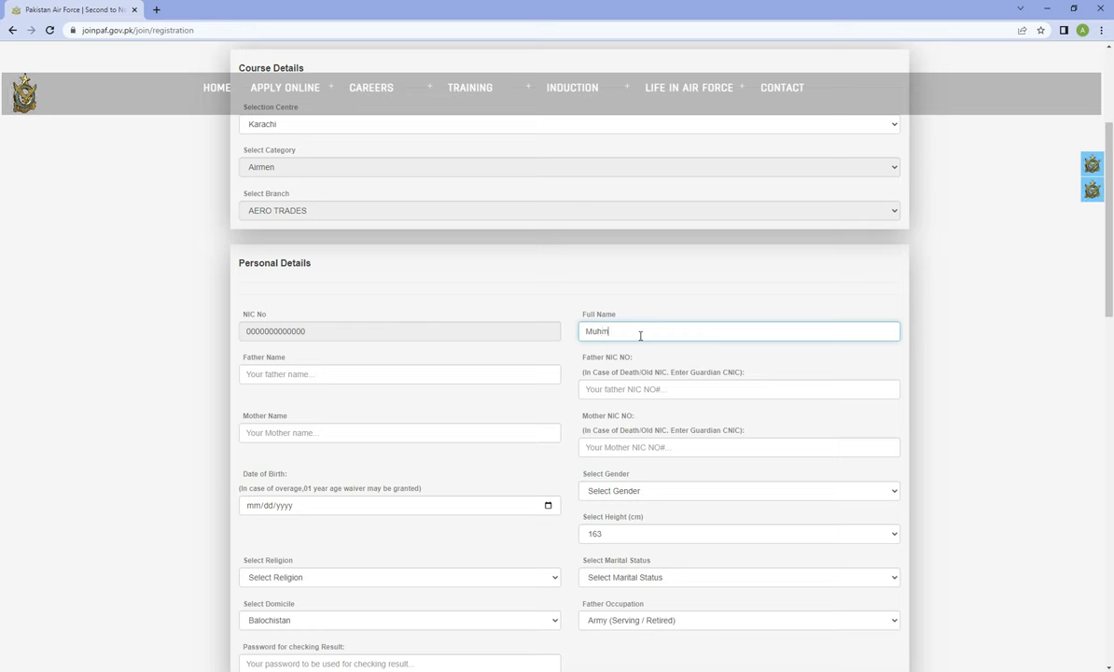
Fill in the father's name and his CNIC number
click(352, 376)
text(a)
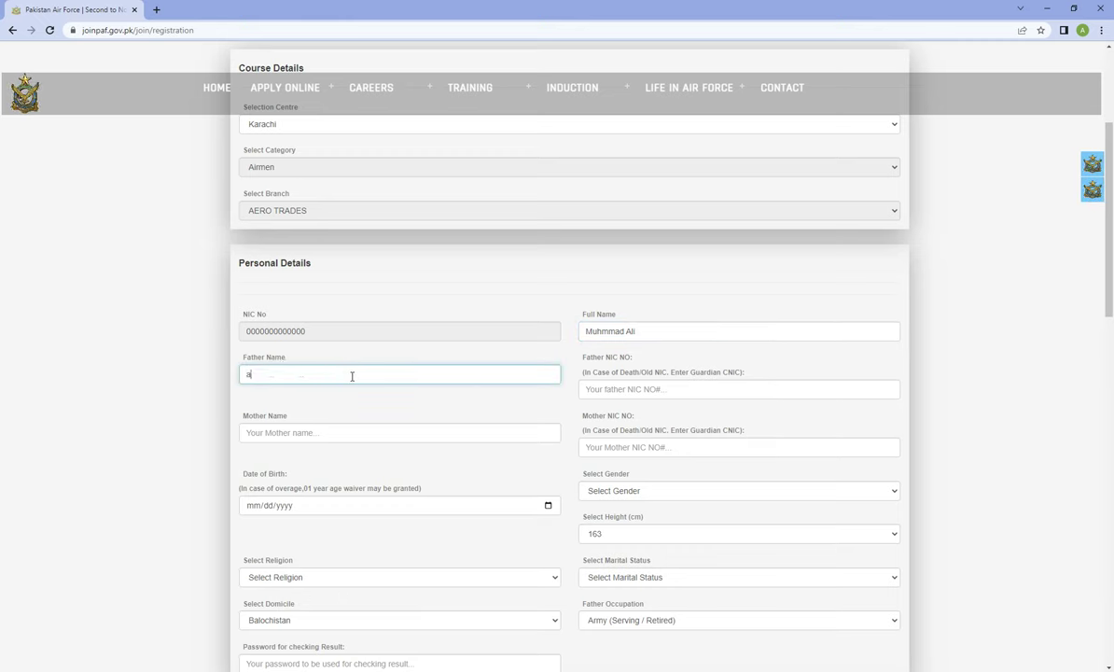
key(BackSpace)
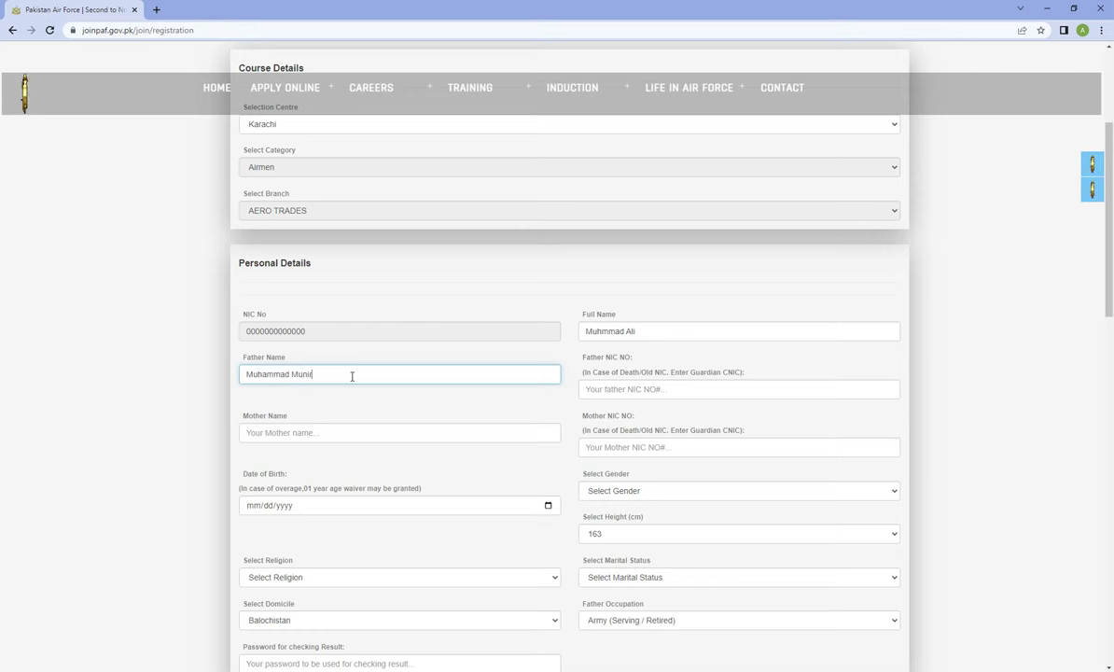
click(622, 391)
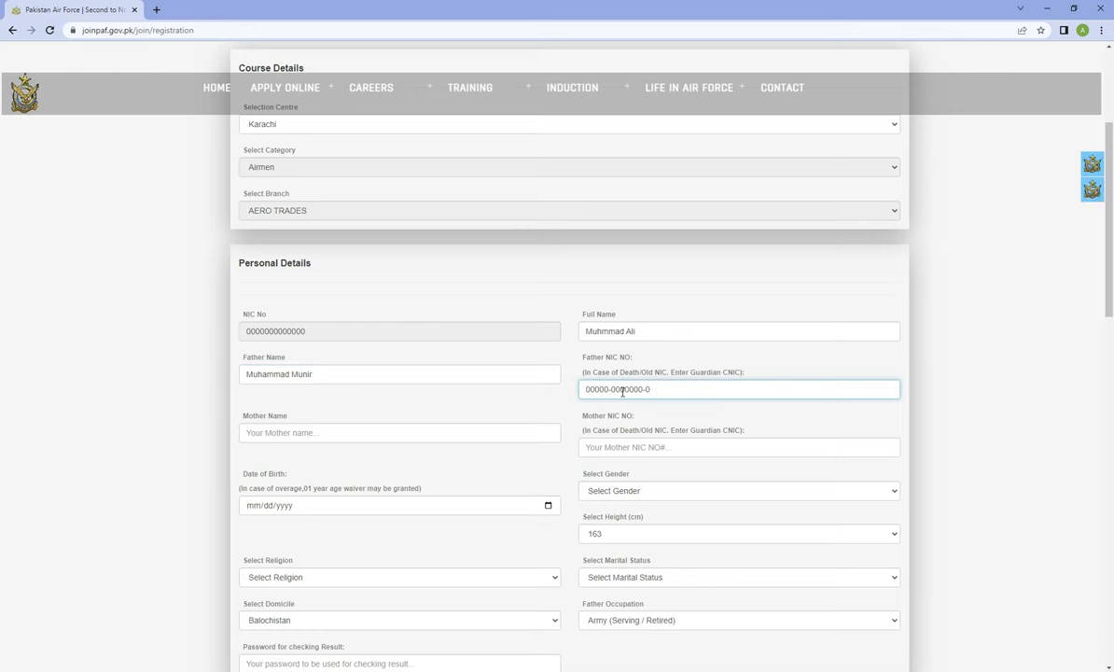
click(66, 383)
Fill in the mother's name and start her CNIC number
click(288, 432)
text(Shahnaz)
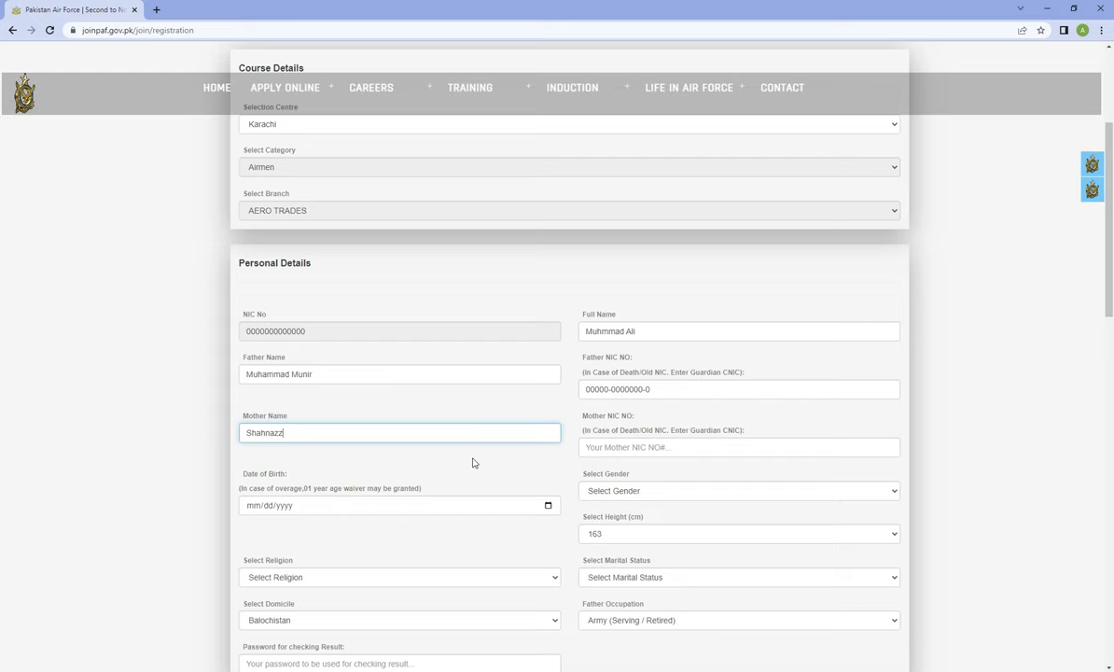
click(649, 448)
text(00000-0000000-0)
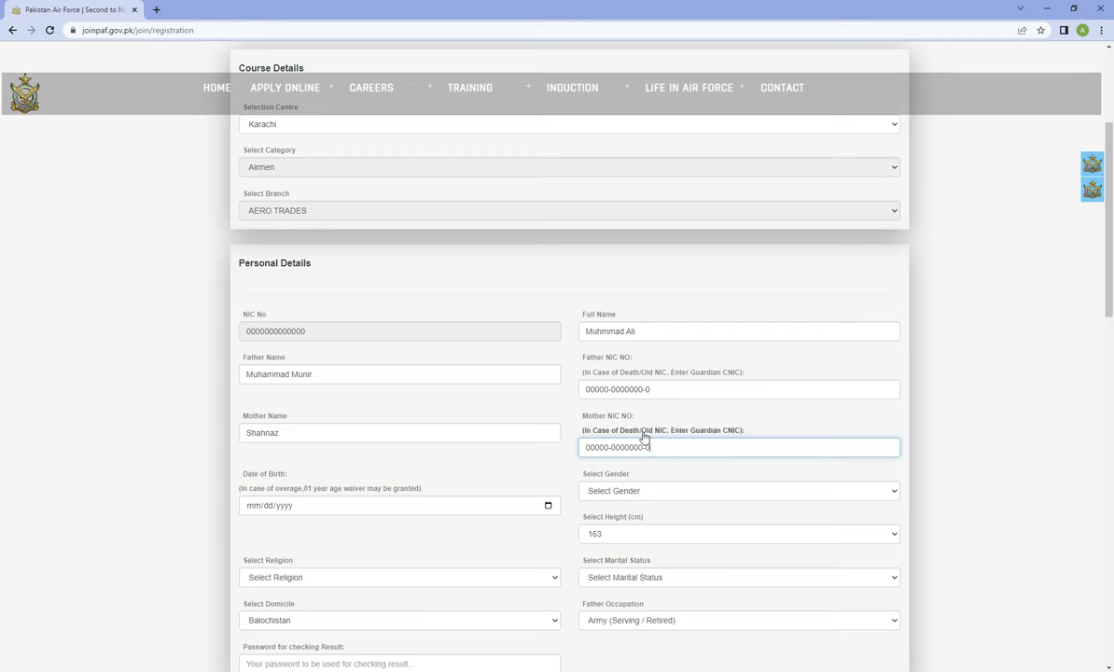
Pick February 9 as the birth date in the date of birth calendar
scroll(410, 459, down, 1)
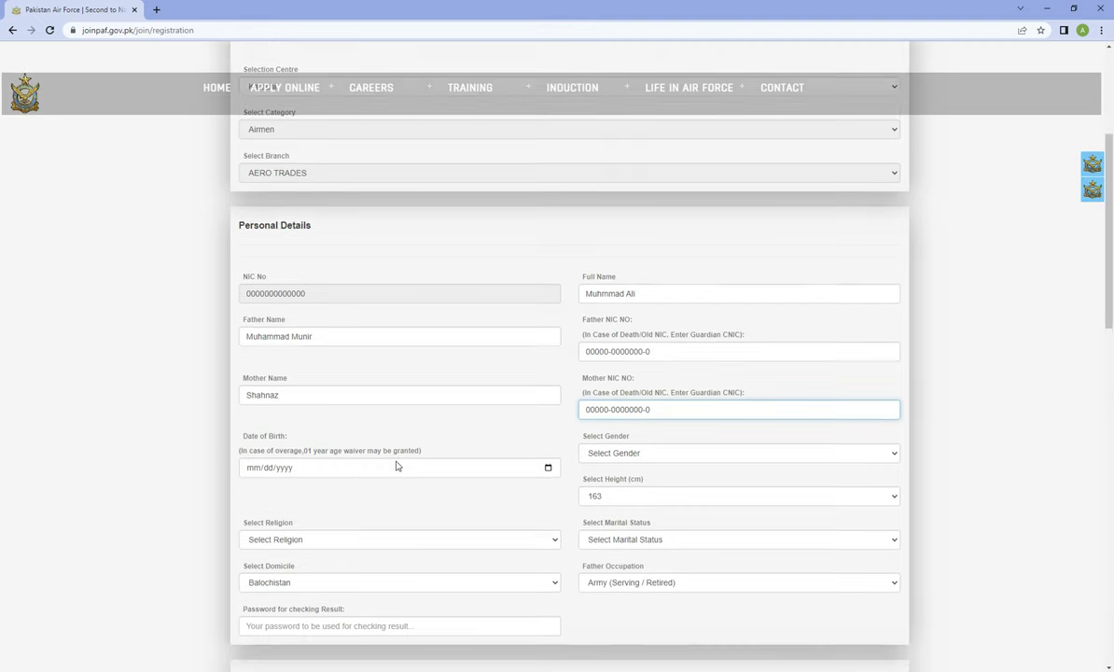
click(548, 448)
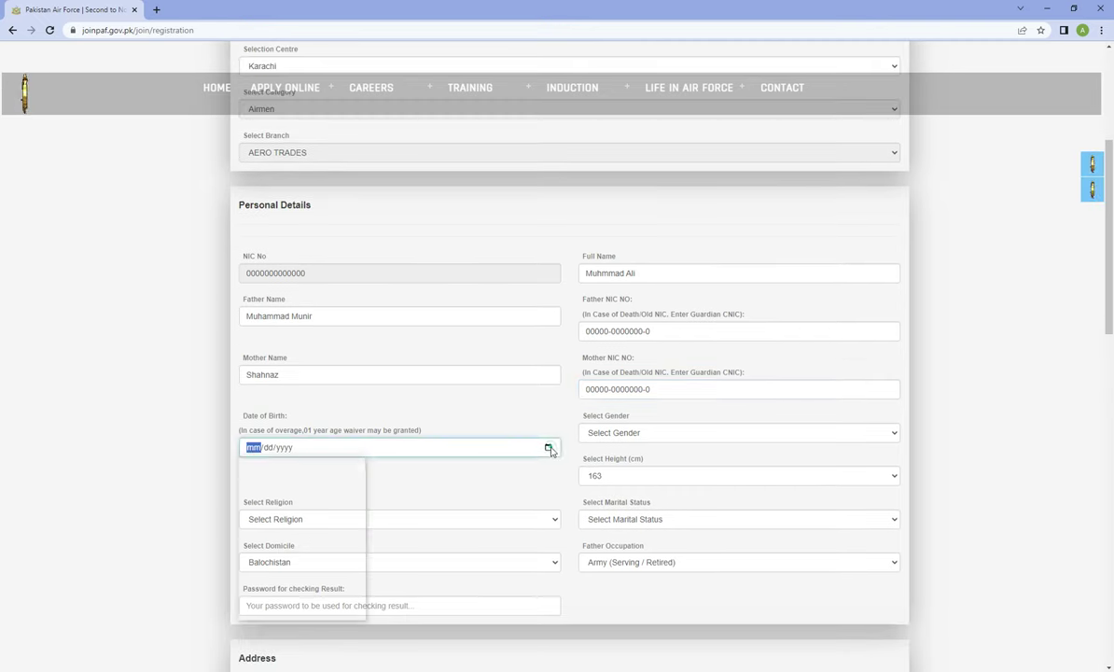
click(280, 470)
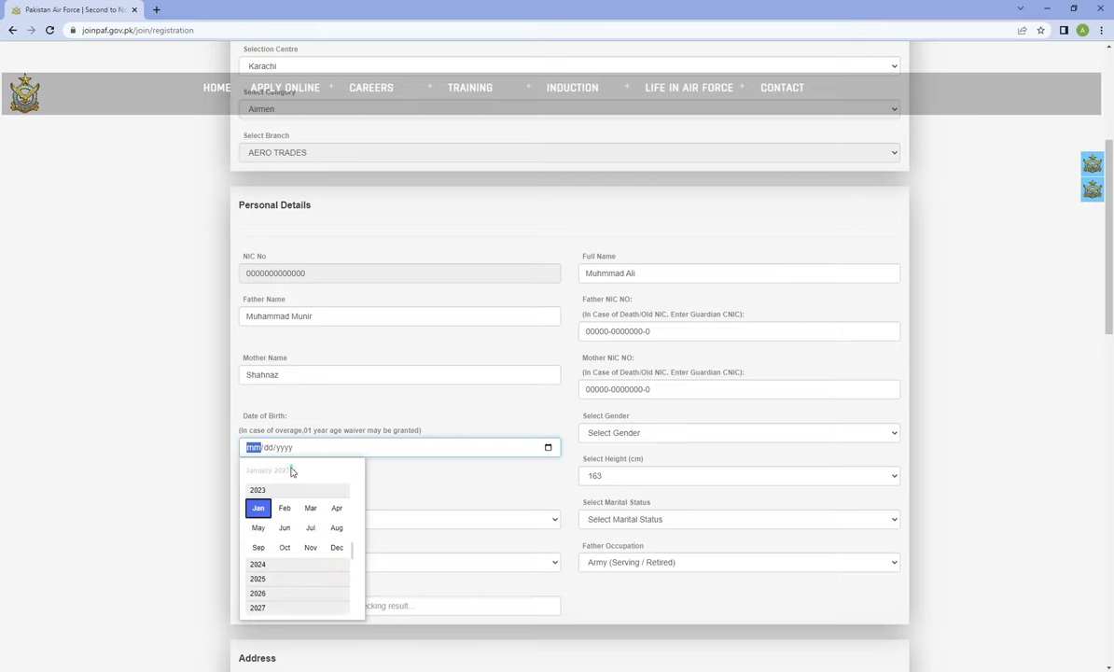
scroll(281, 500, up, 3)
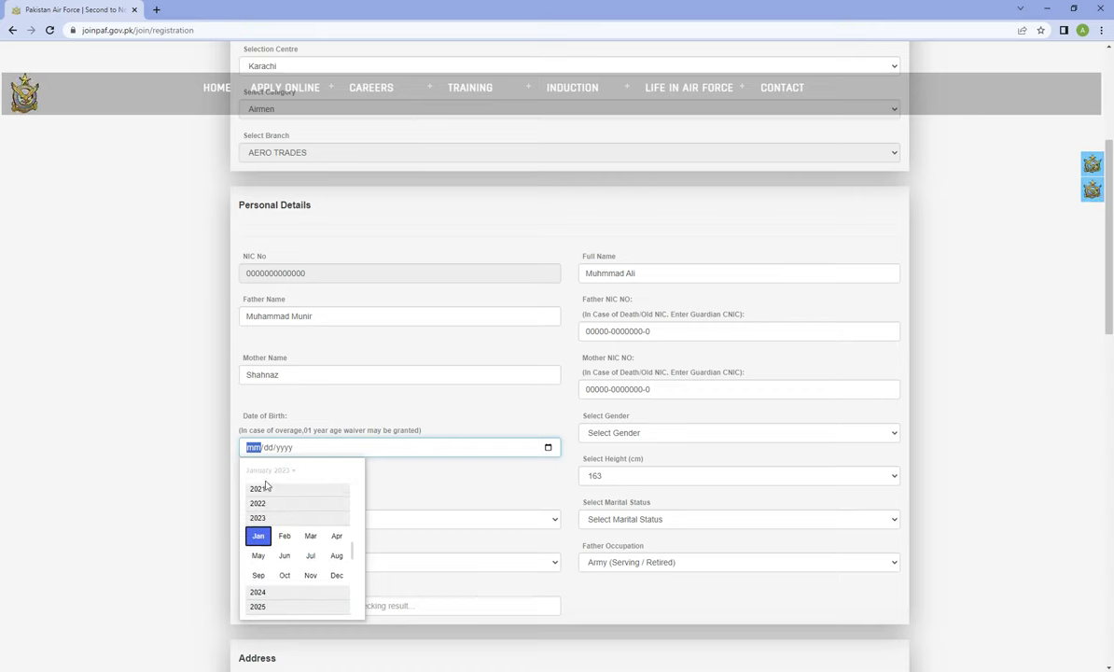
click(287, 448)
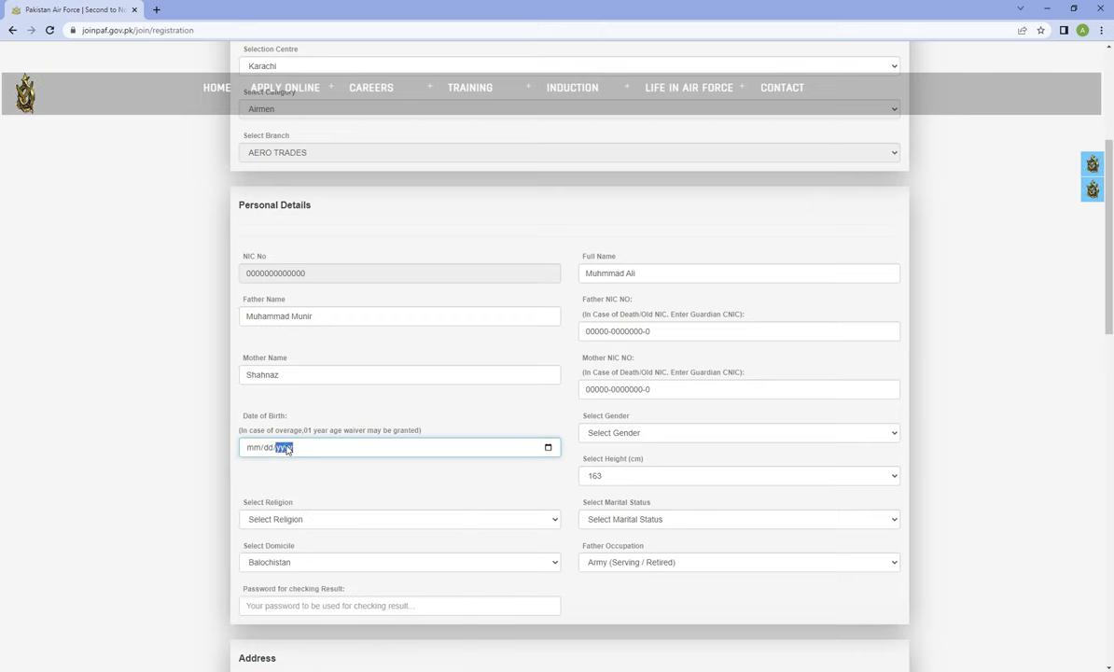
click(253, 449)
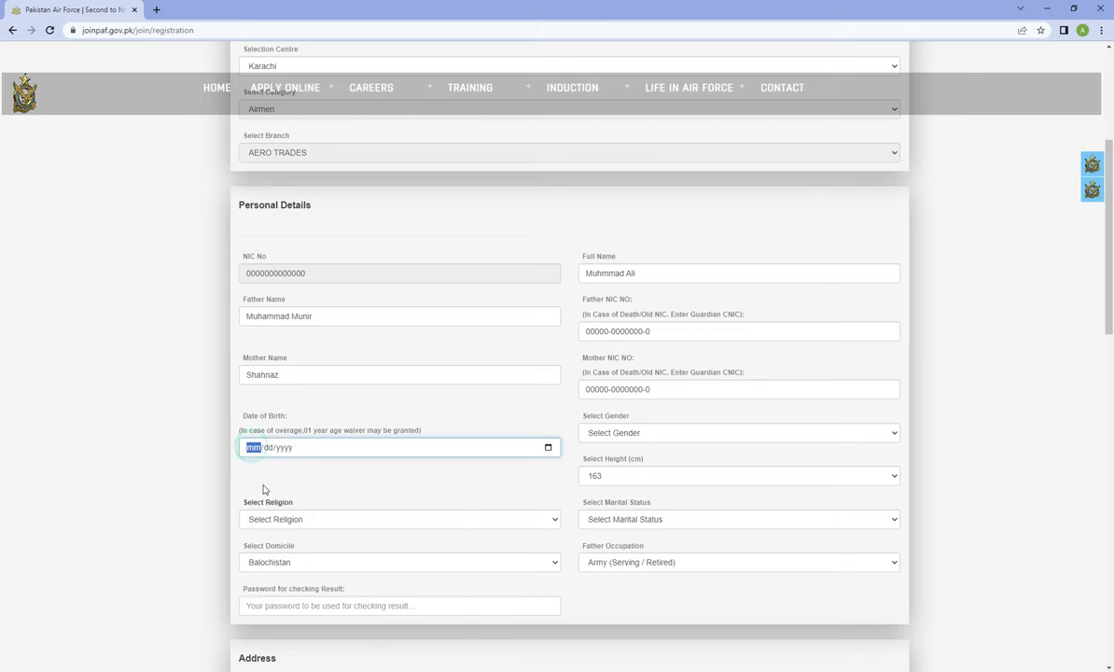
click(271, 452)
click(250, 448)
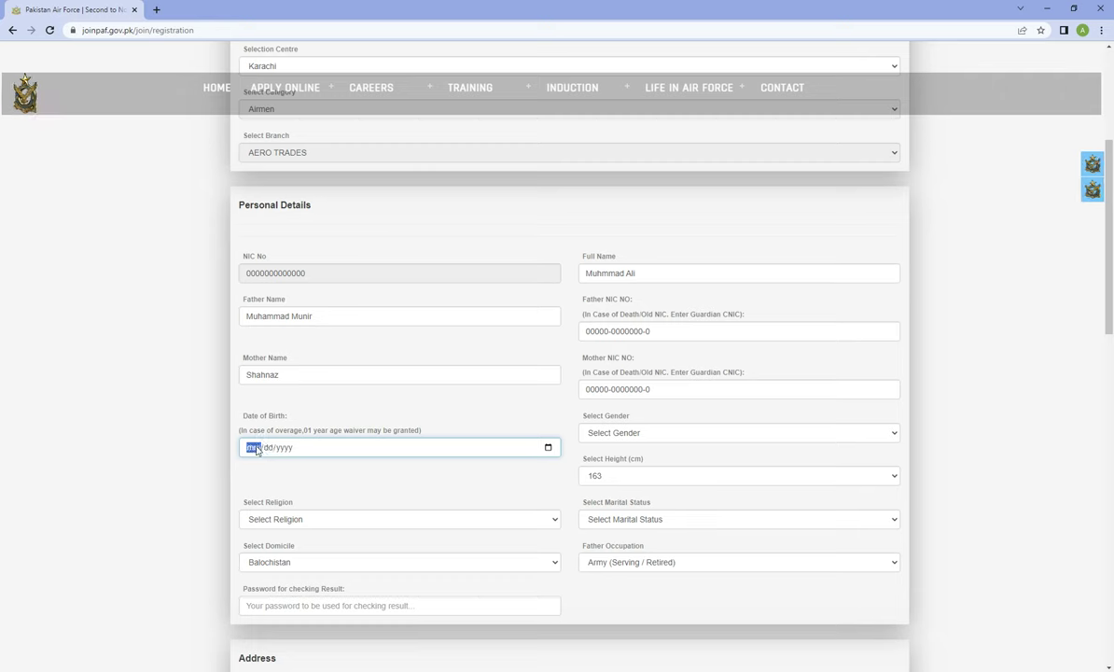
click(548, 447)
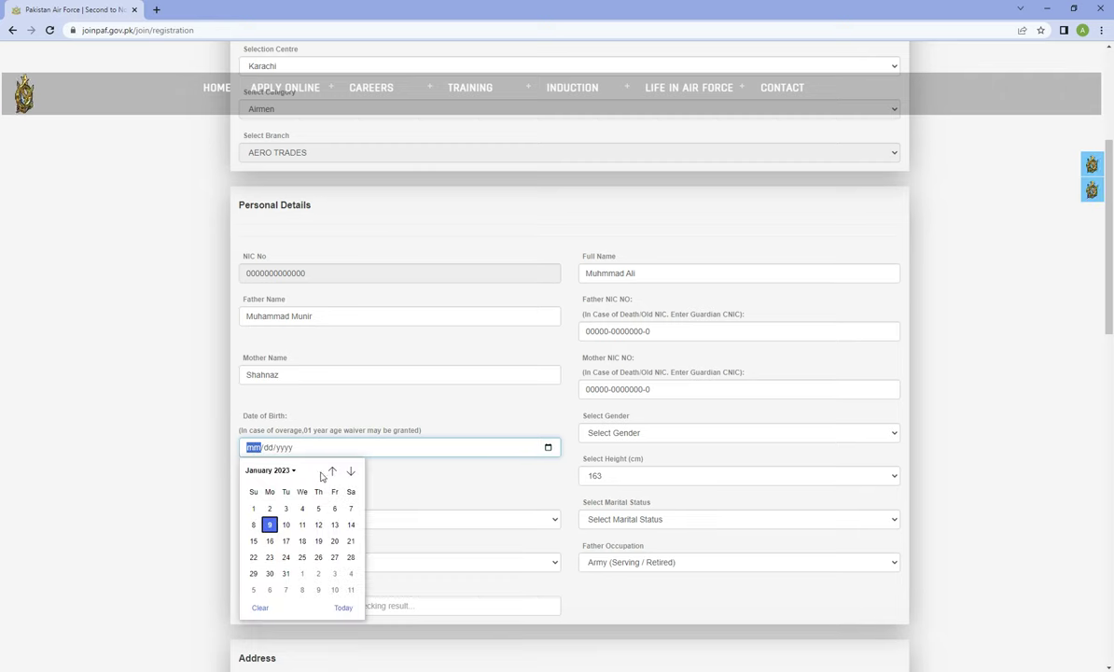
click(287, 469)
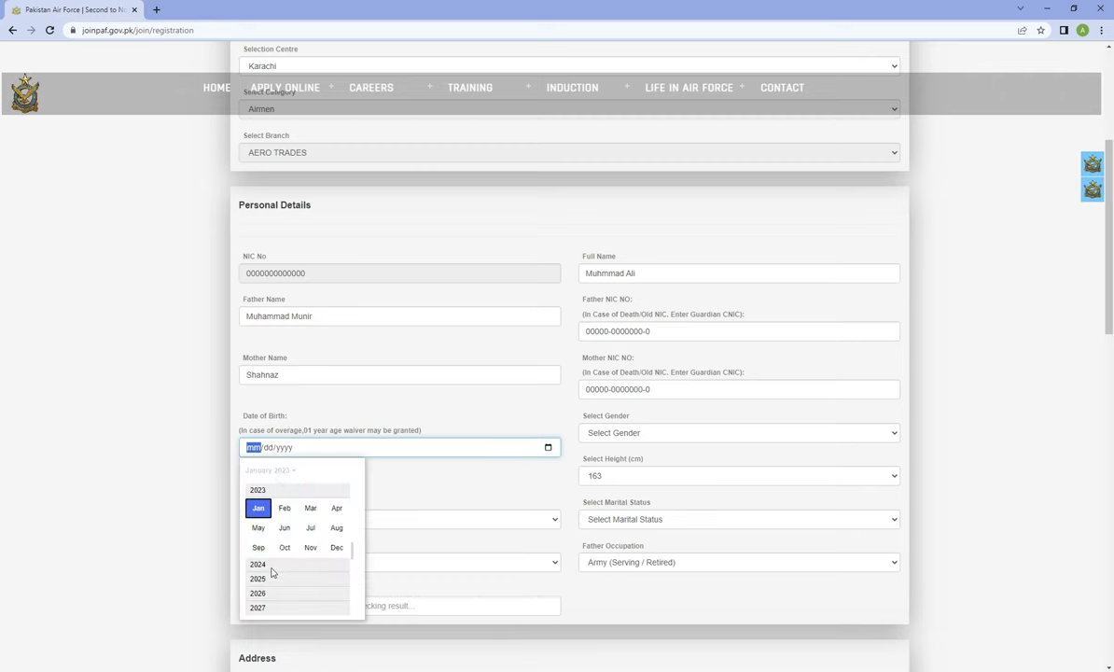
scroll(275, 528, up, 1)
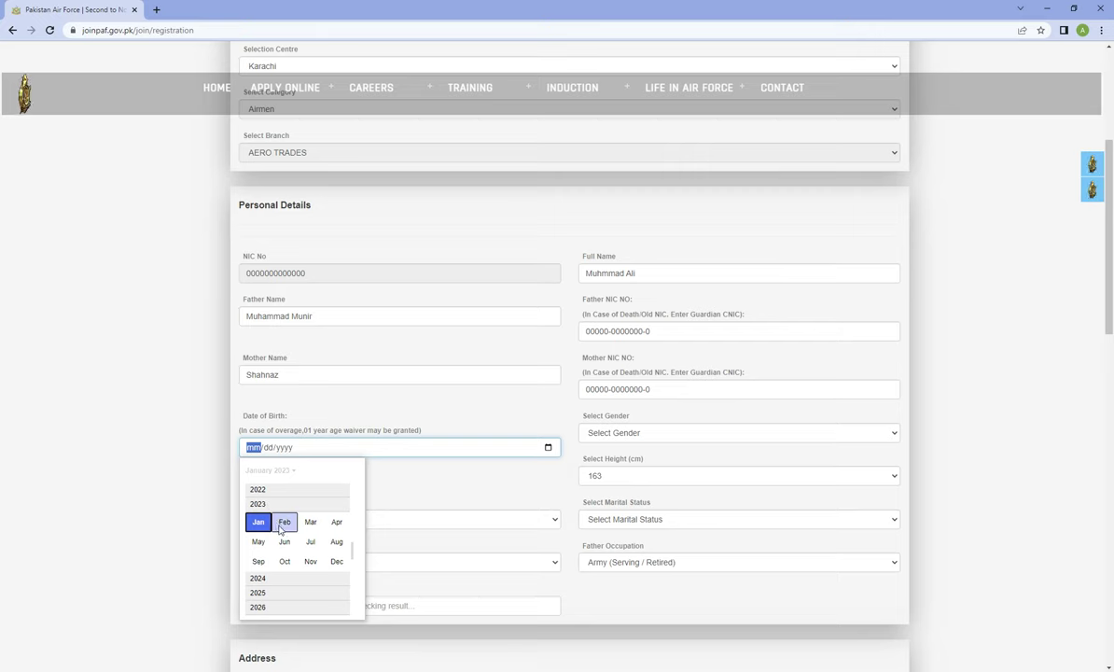
click(282, 525)
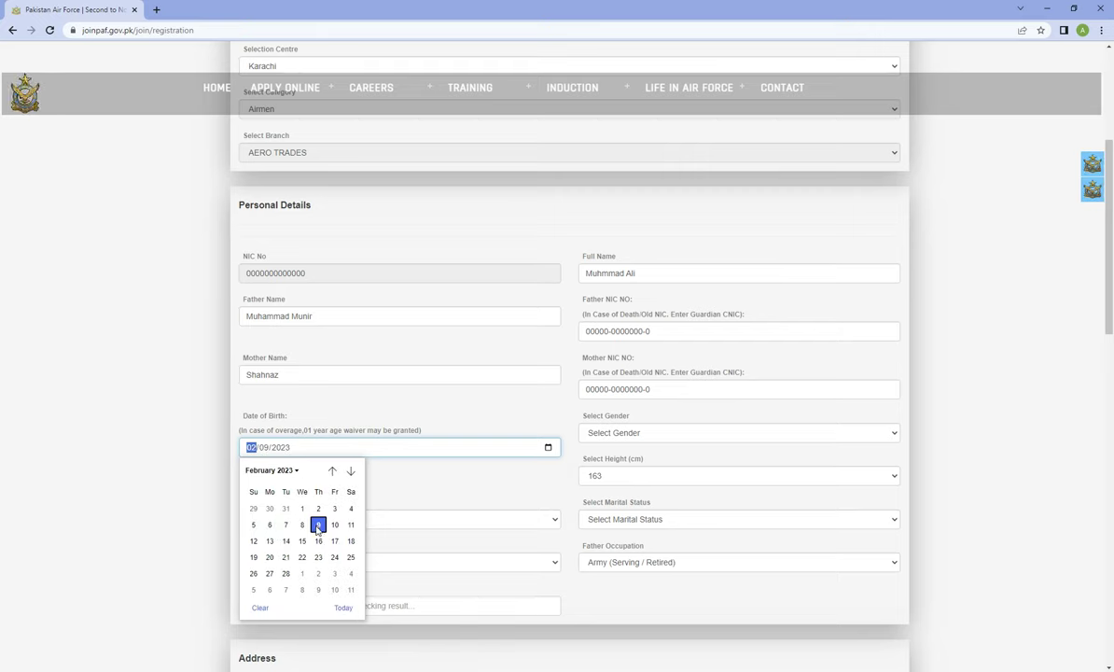
click(317, 526)
Set the birth year to 2000, giving 02/09/2000
click(283, 448)
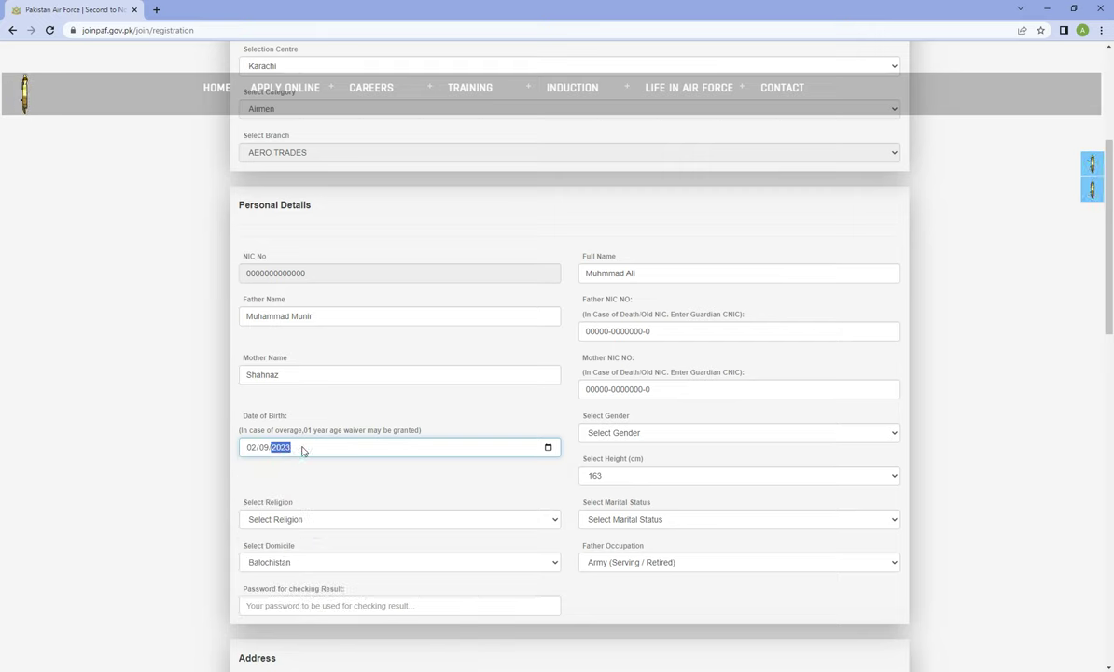
click(551, 450)
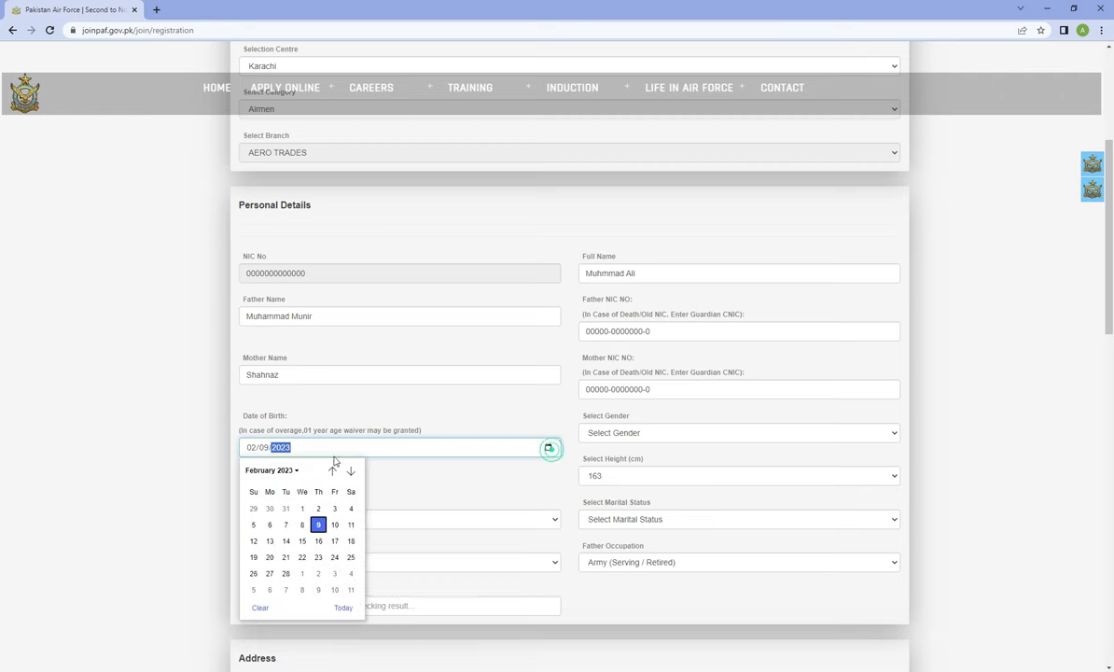
click(297, 471)
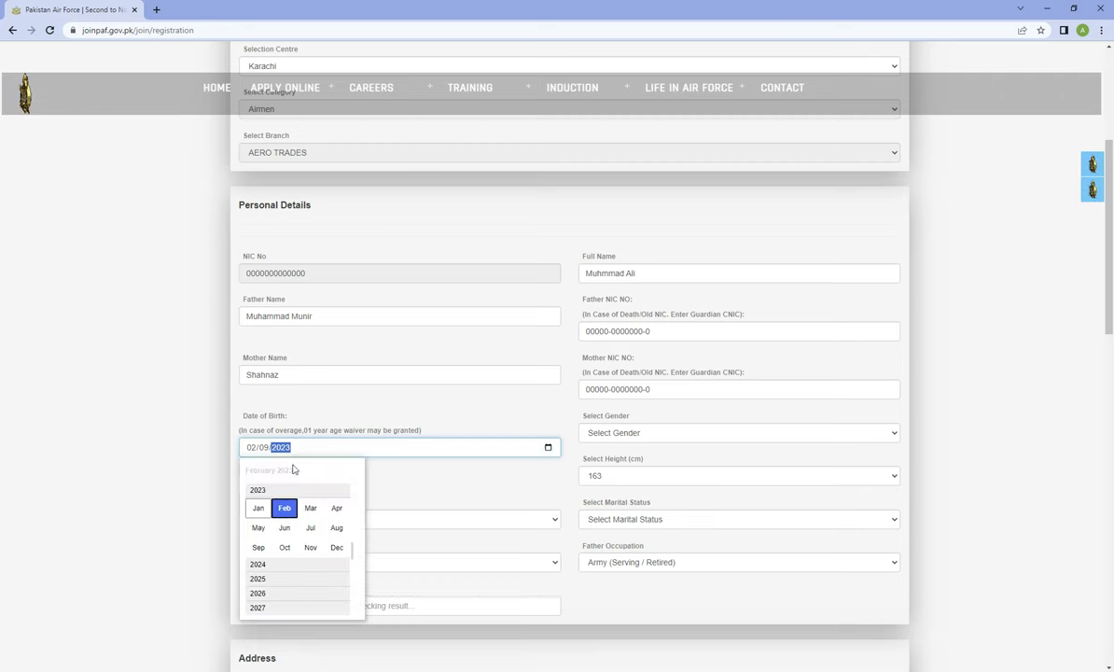
click(291, 448)
click(547, 450)
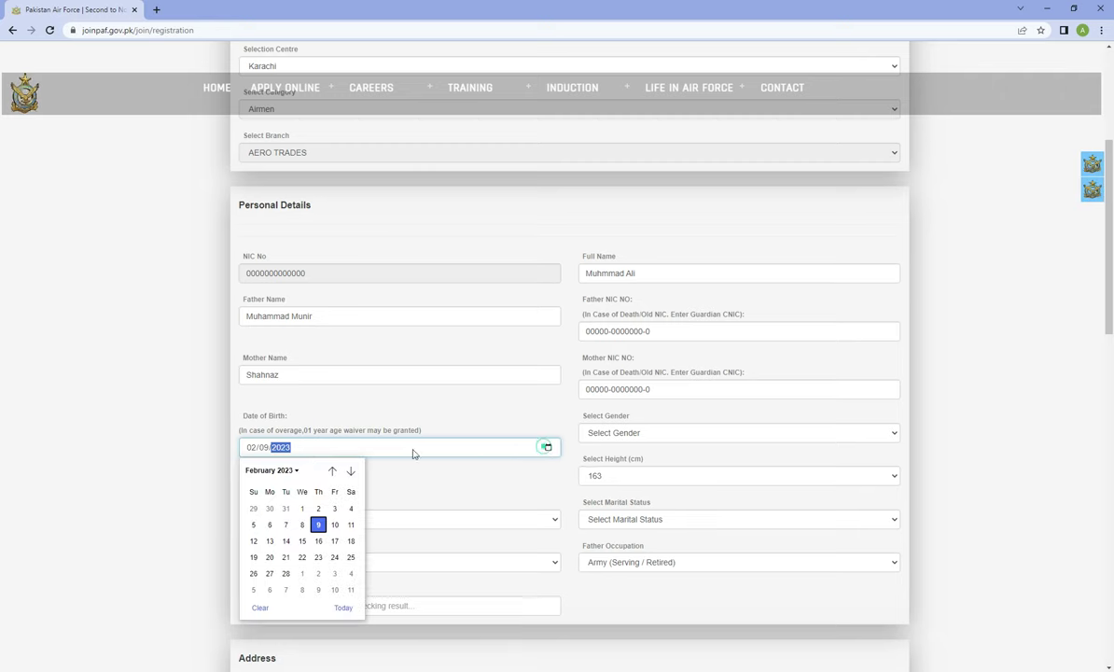
click(298, 451)
text(2)
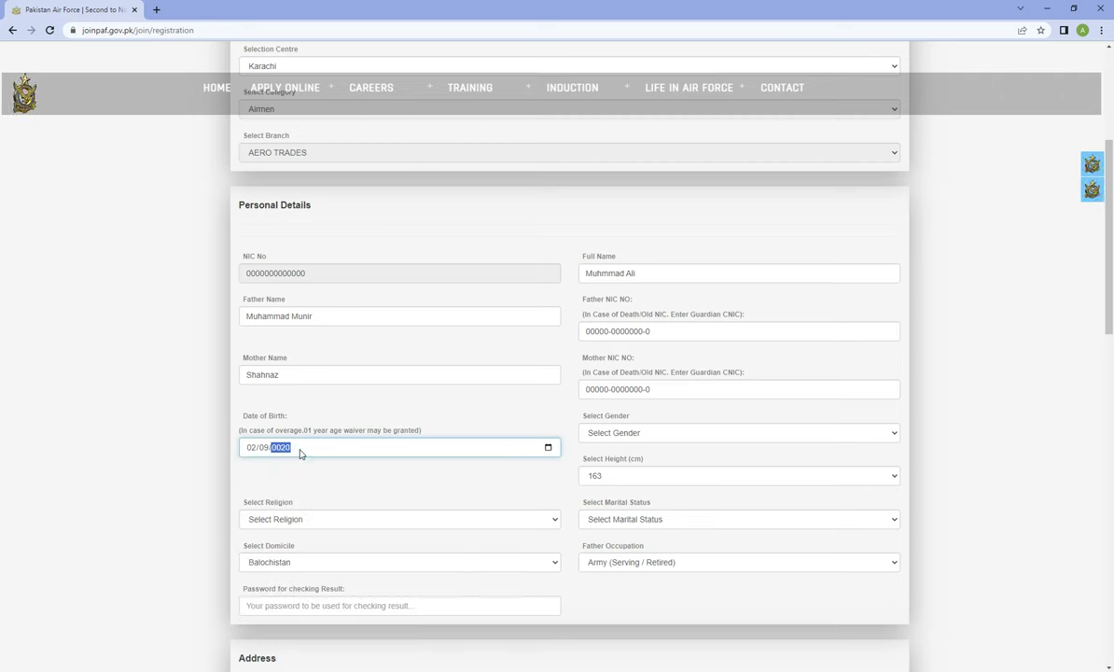
click(80, 427)
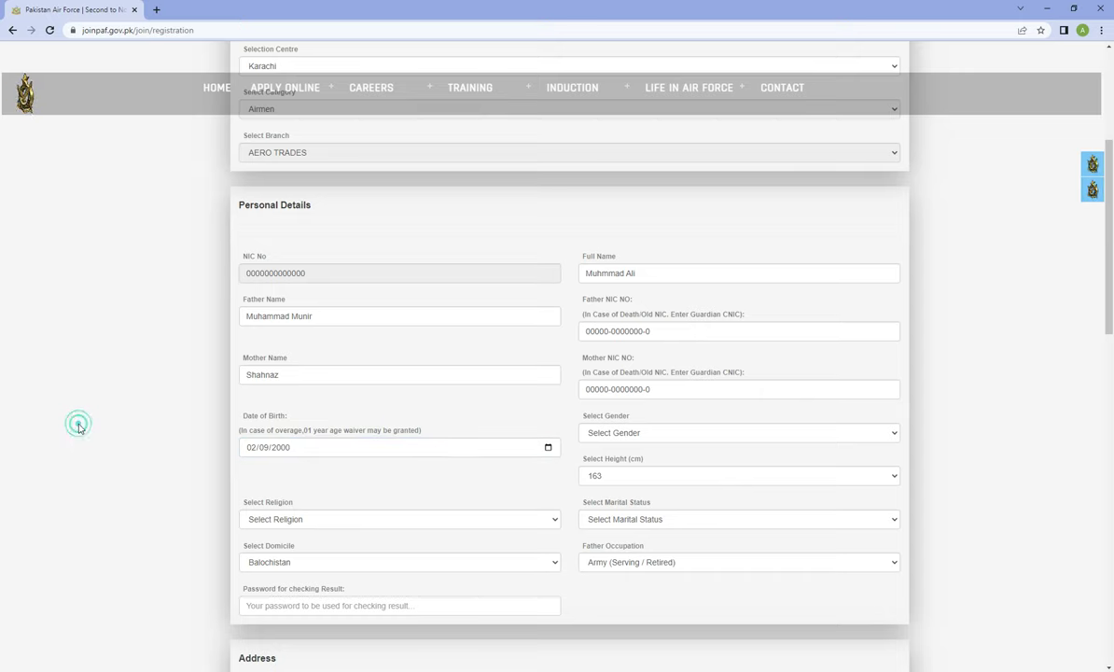
Set the gender to Male and keep the height at 163 cm
click(606, 434)
click(593, 455)
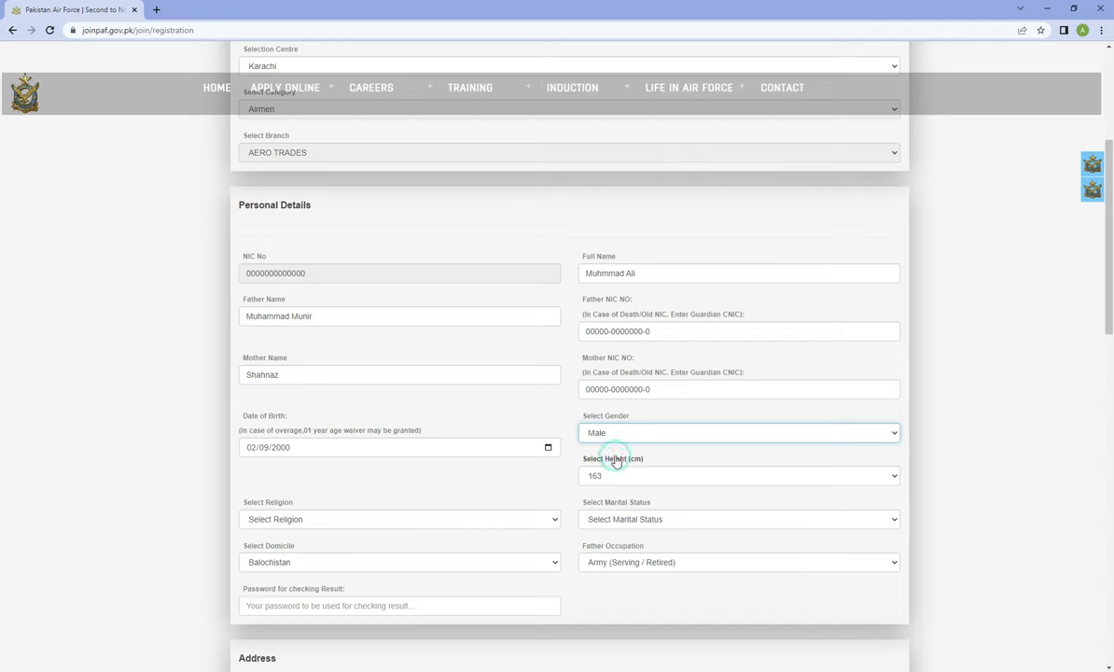
click(617, 475)
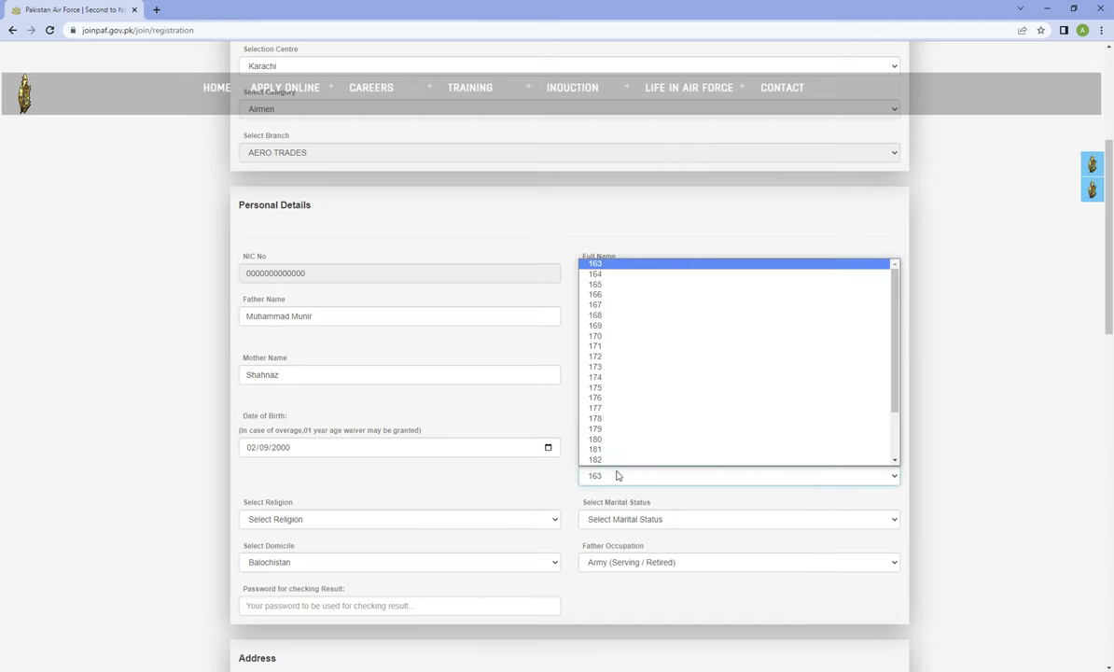
click(598, 264)
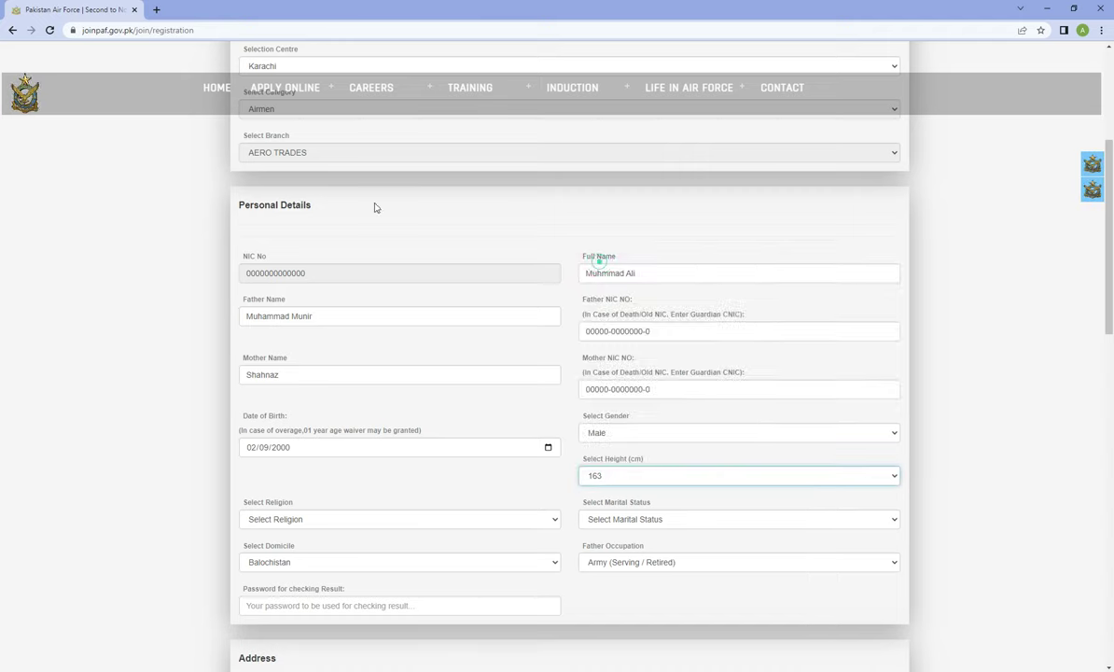
Google '163 cm' in a new tab to see it in feet (about 5.35 ft), then return to the form
click(156, 11)
text(163 cm)
key(Return)
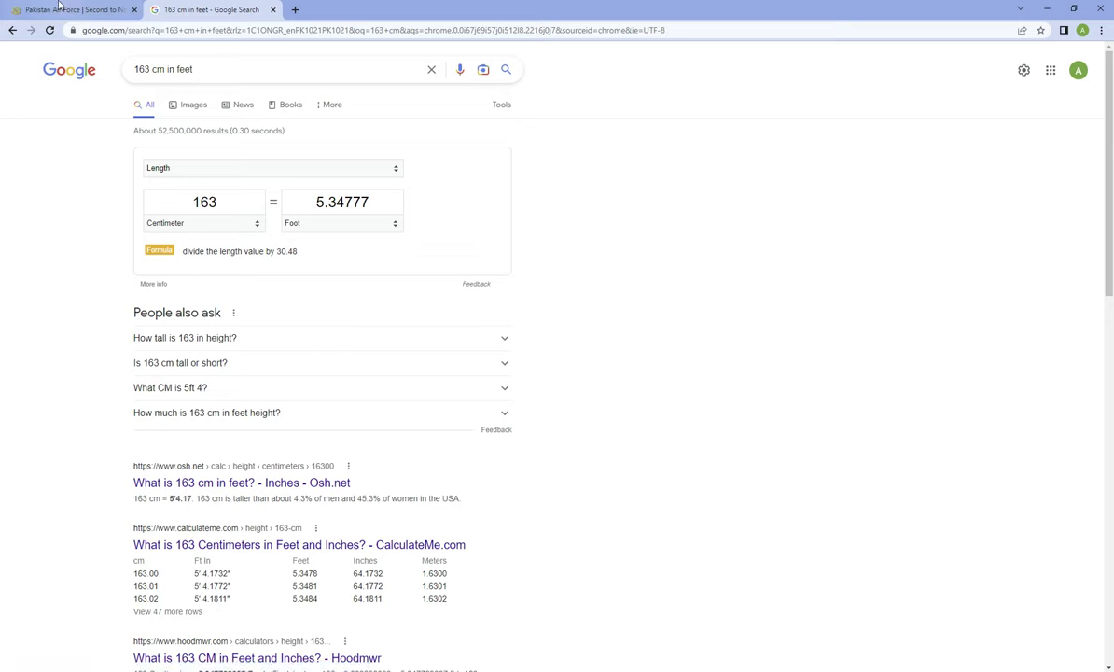
click(89, 13)
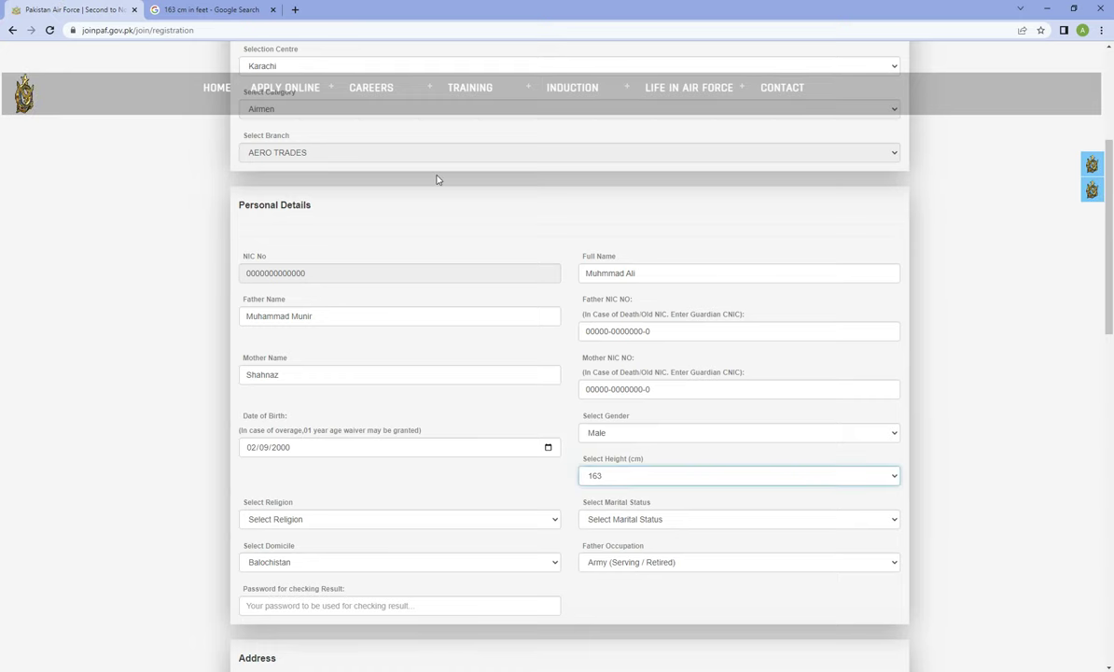
Set religion to Islam, marital status to Unmarried and domicile to Punjab
scroll(391, 386, down, 2)
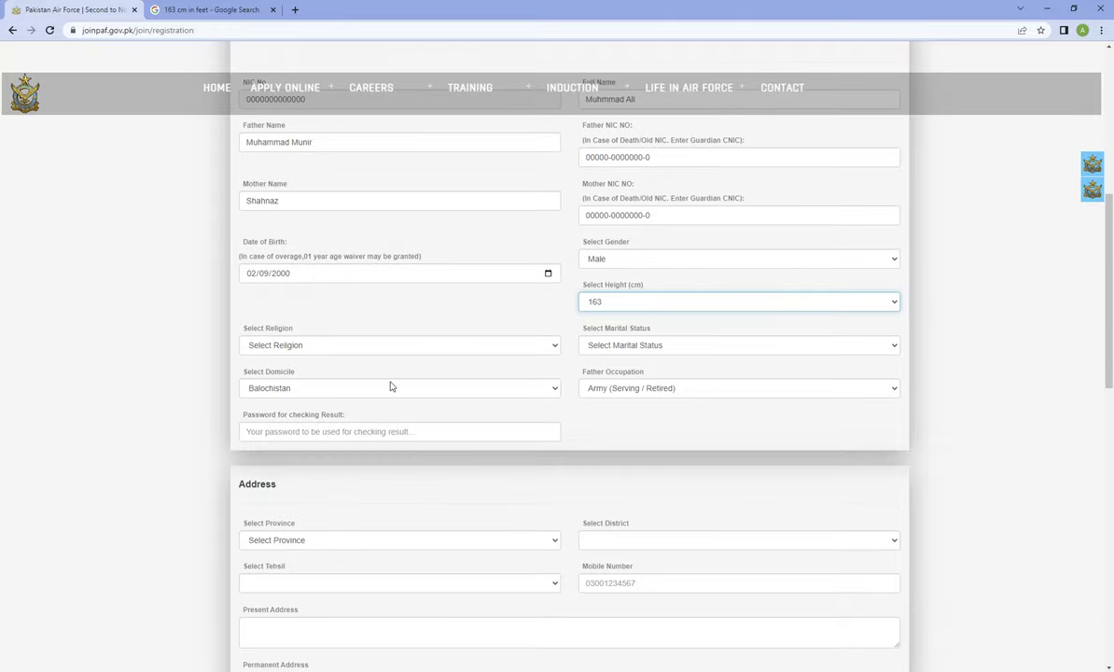
click(334, 345)
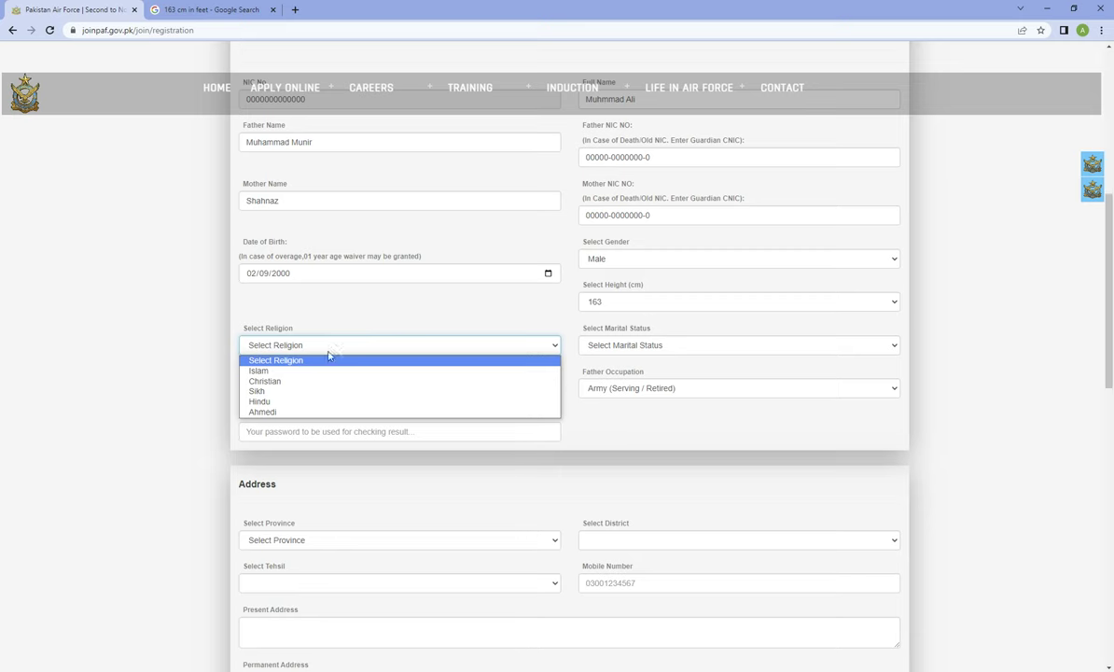
click(306, 361)
click(289, 345)
click(285, 370)
click(666, 346)
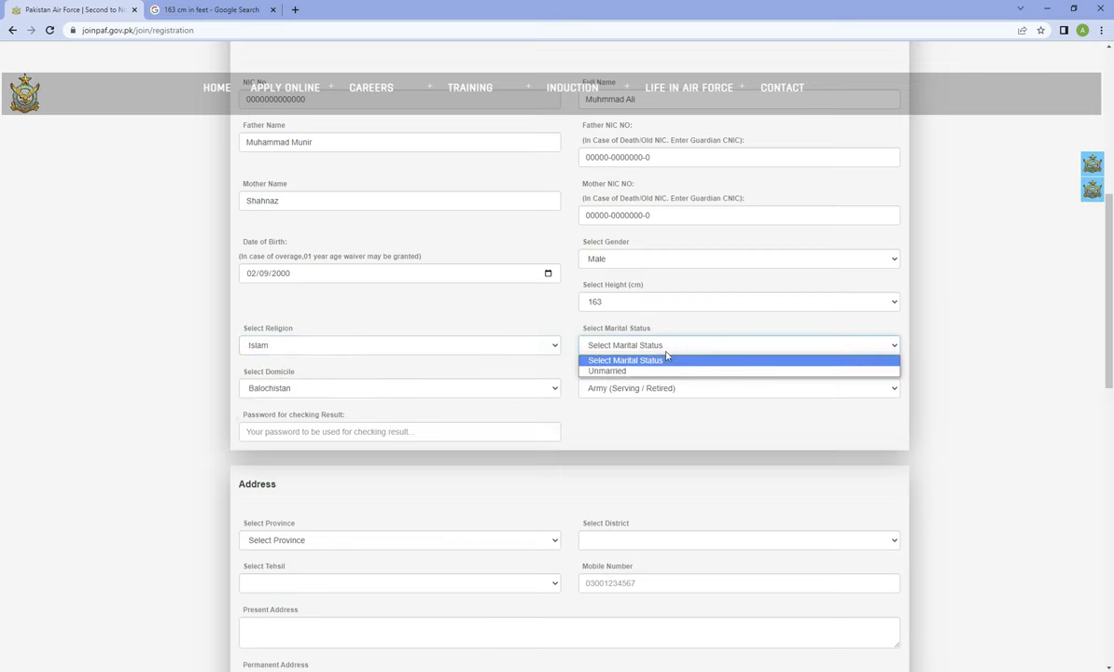
click(644, 370)
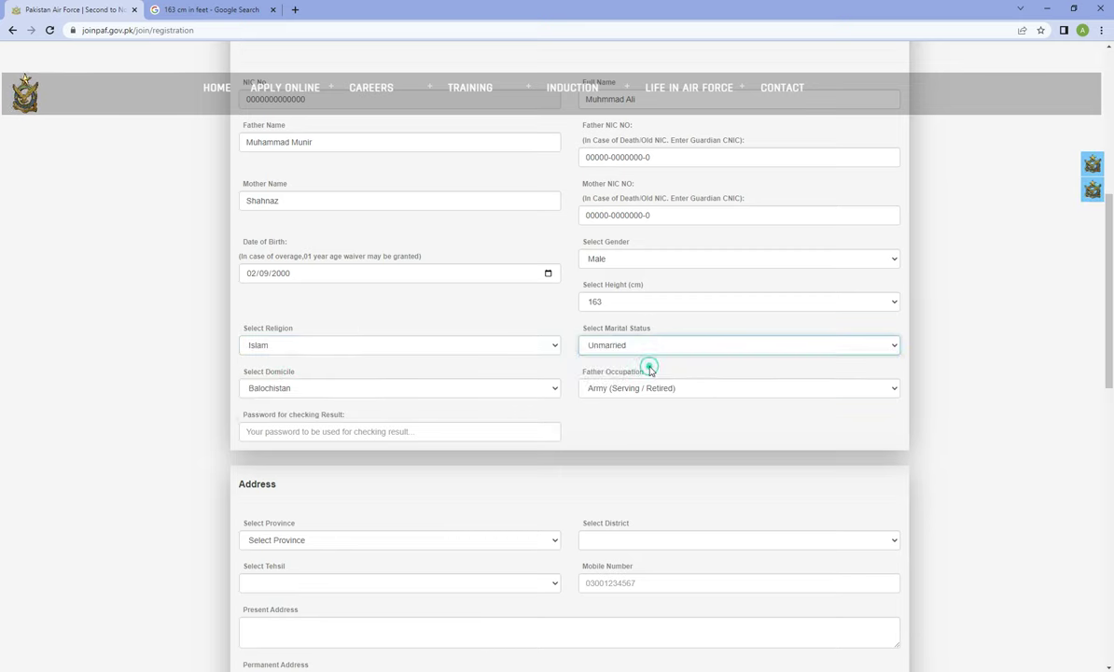
click(445, 388)
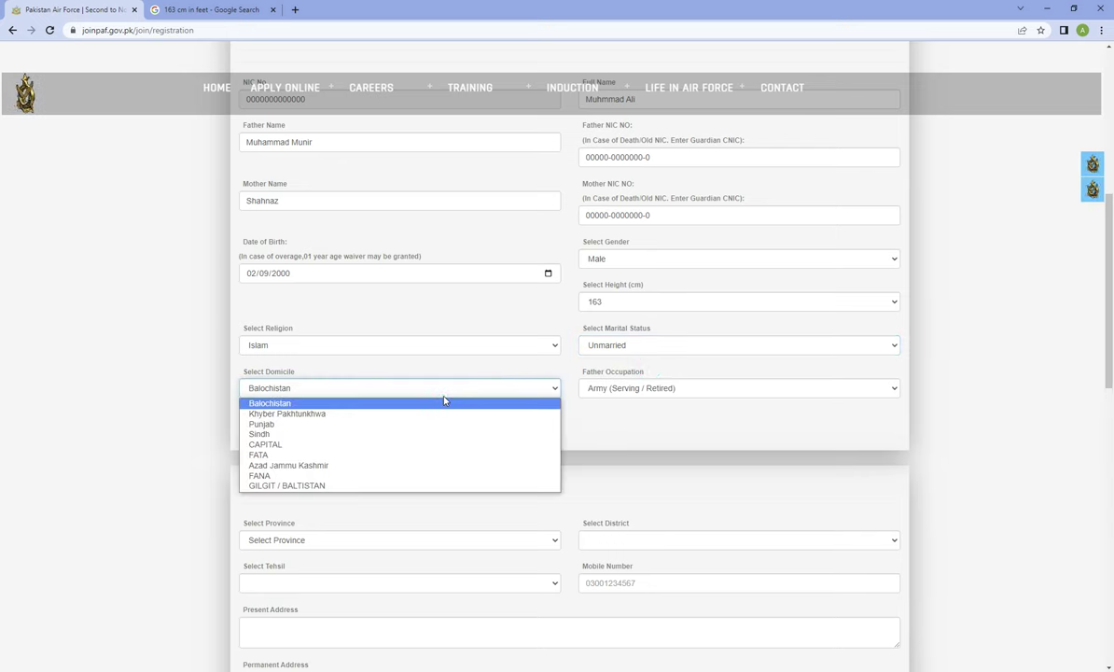
click(122, 401)
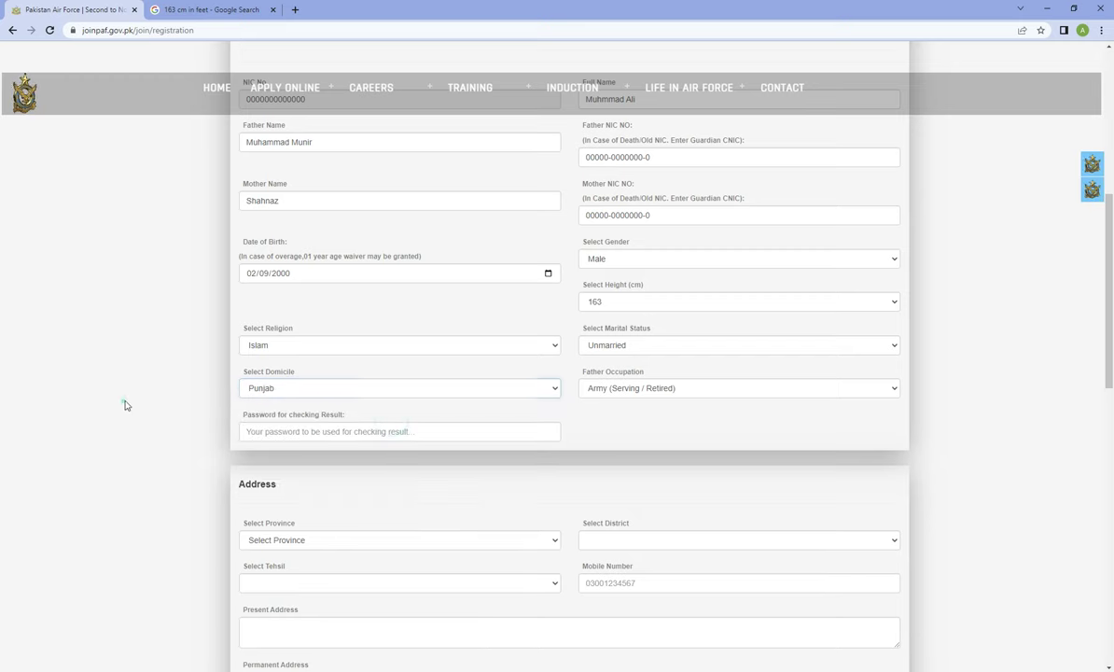
Keep Army (Serving / Retired) as the father's occupation
click(643, 388)
click(203, 392)
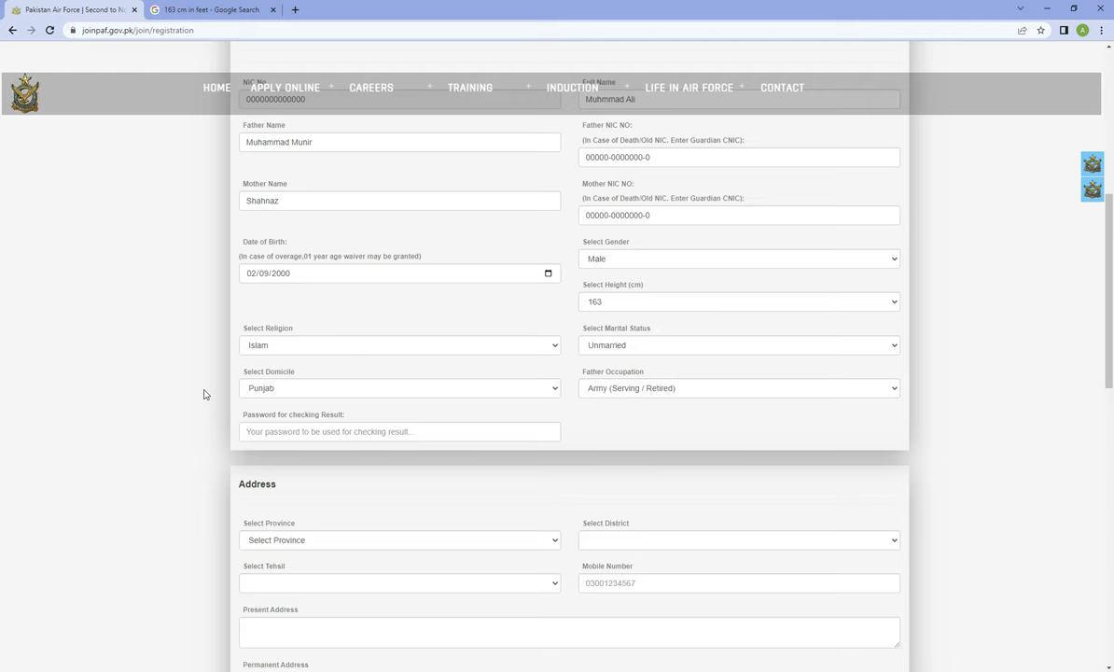
click(587, 388)
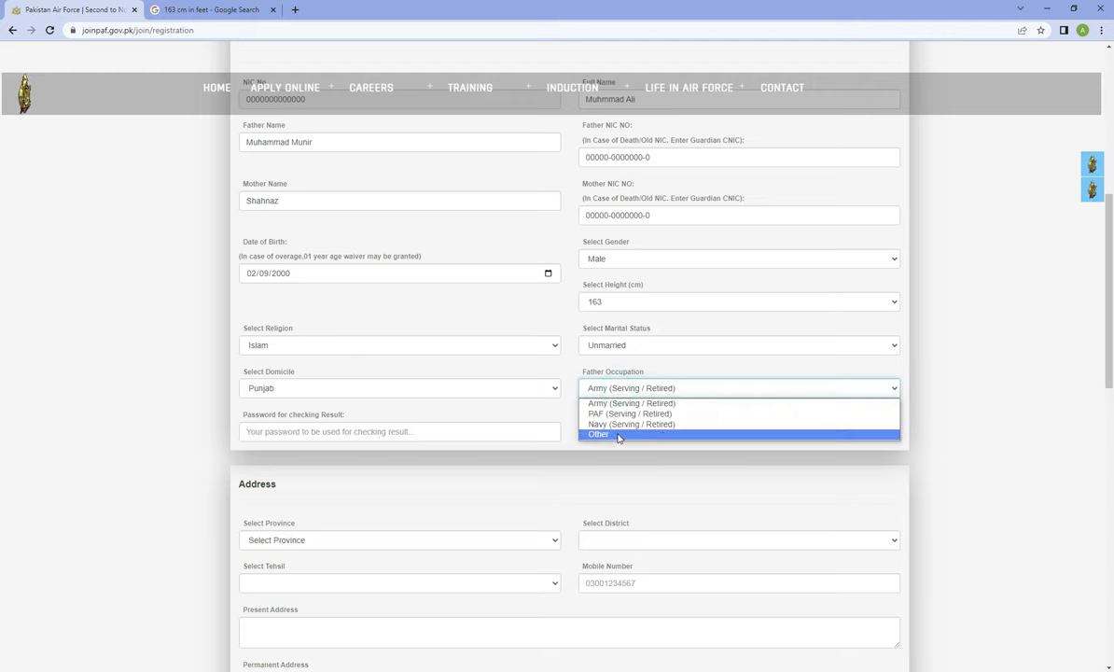
click(618, 404)
Enter a password for checking results
click(304, 435)
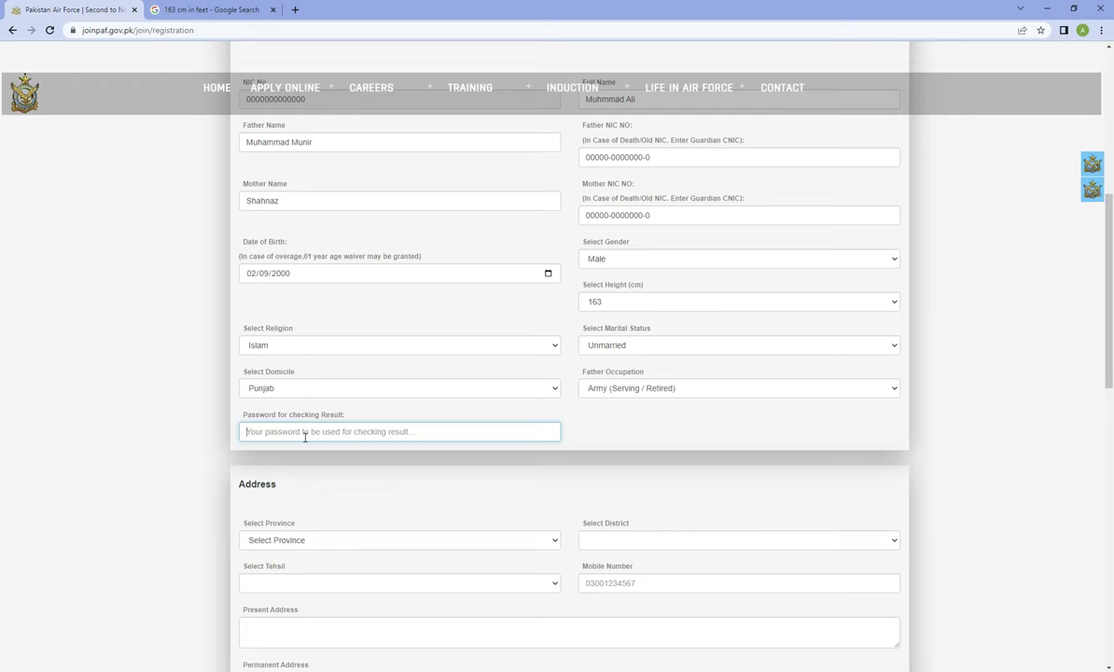
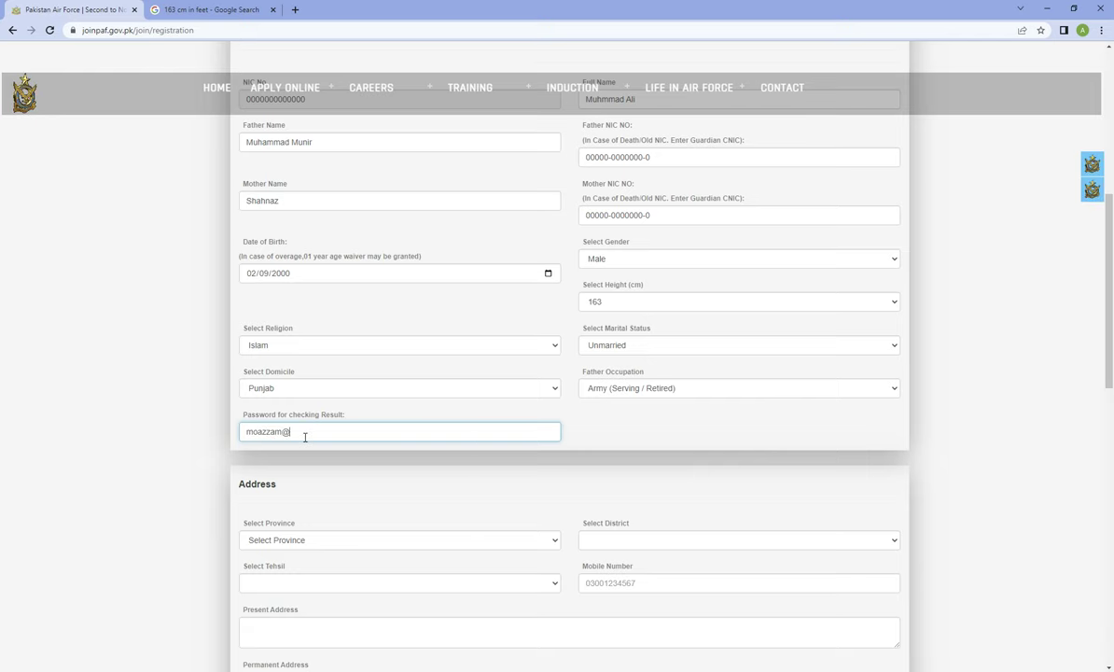
key(BackSpace)
key(BackSpace)
key(BackSpace)
key(BackSpace)
key(BackSpace)
key(BackSpace)
key(BackSpace)
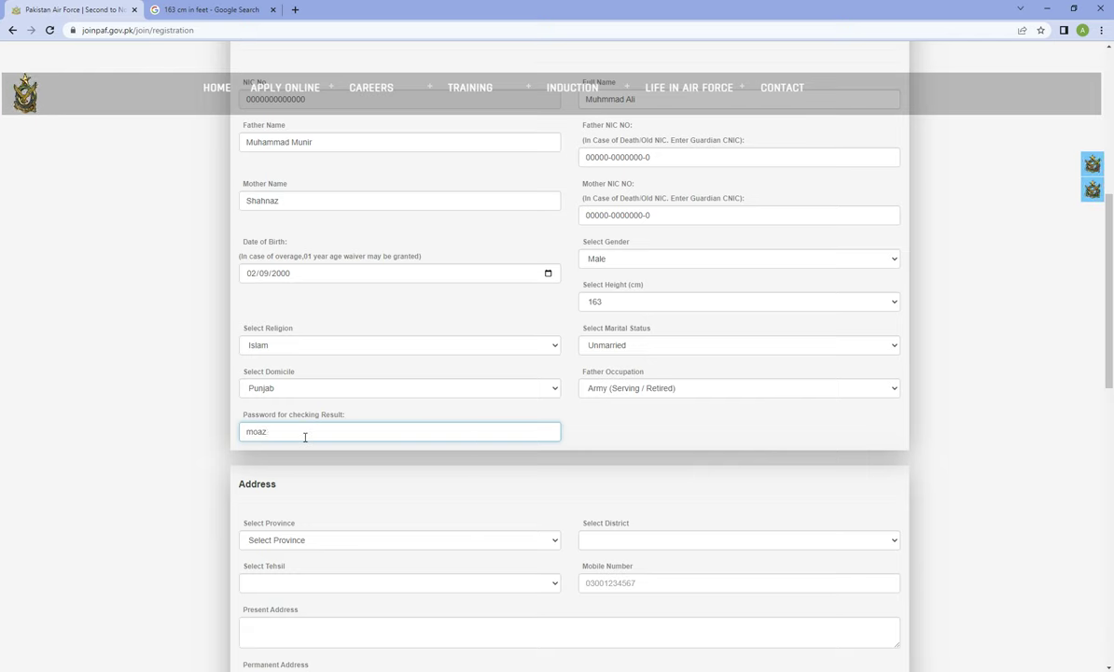
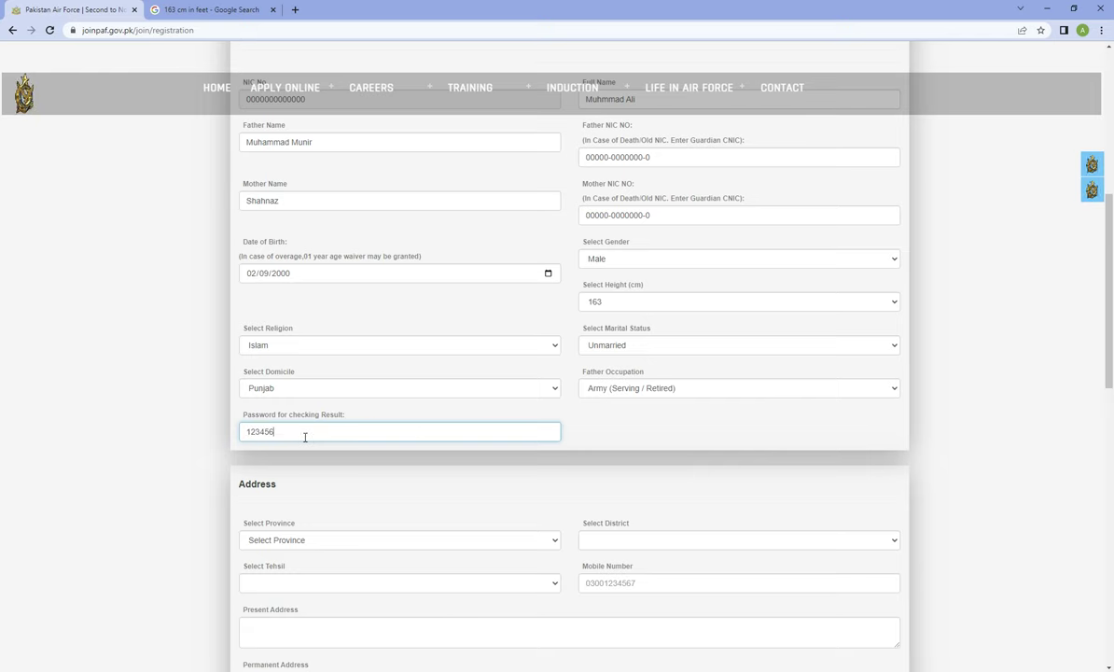
scroll(410, 423, down, 3)
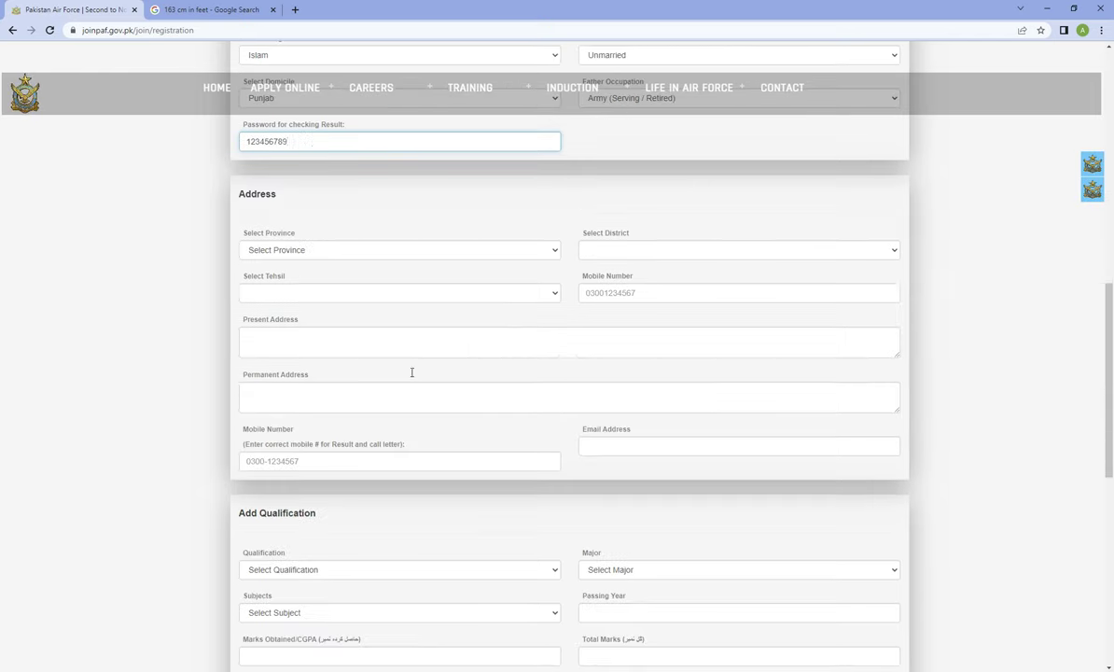
Choose province Punjab, district and tehsil Gujranwala, and enter the mobile number
click(273, 249)
click(292, 299)
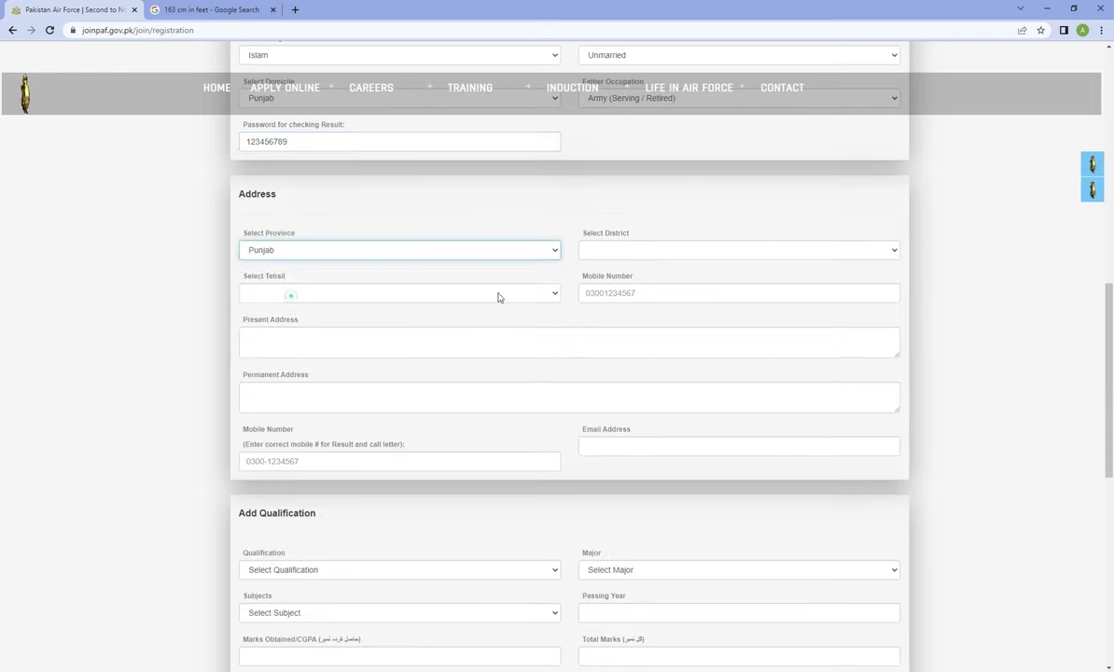
click(654, 249)
click(669, 348)
click(280, 293)
click(631, 293)
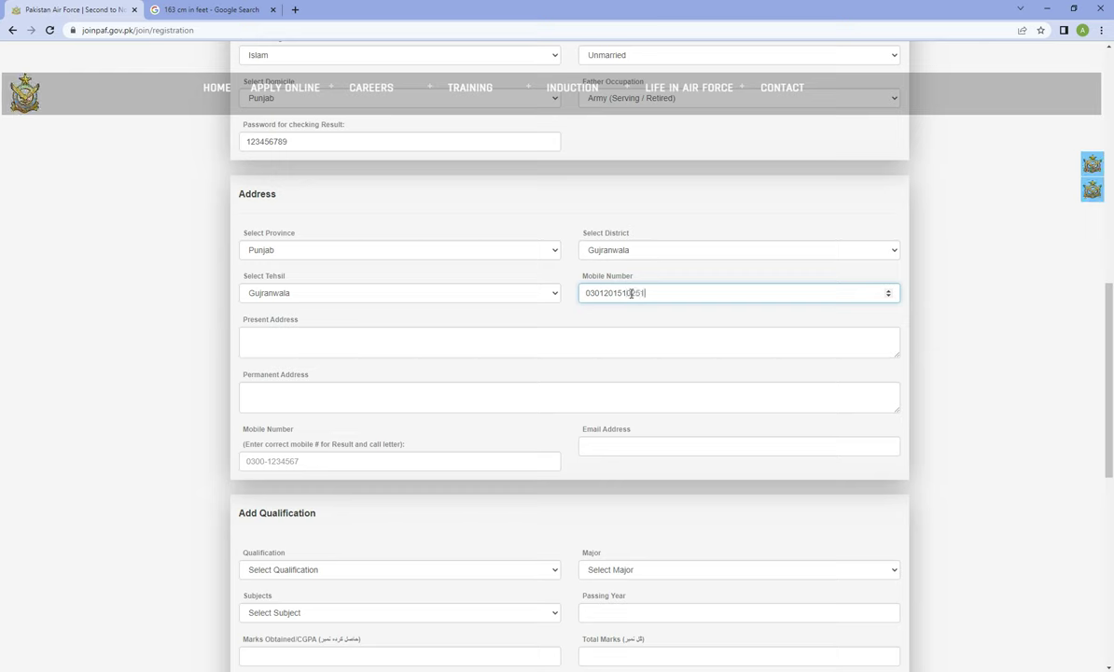
Enter the present address and paste the same text as the permanent address
click(355, 332)
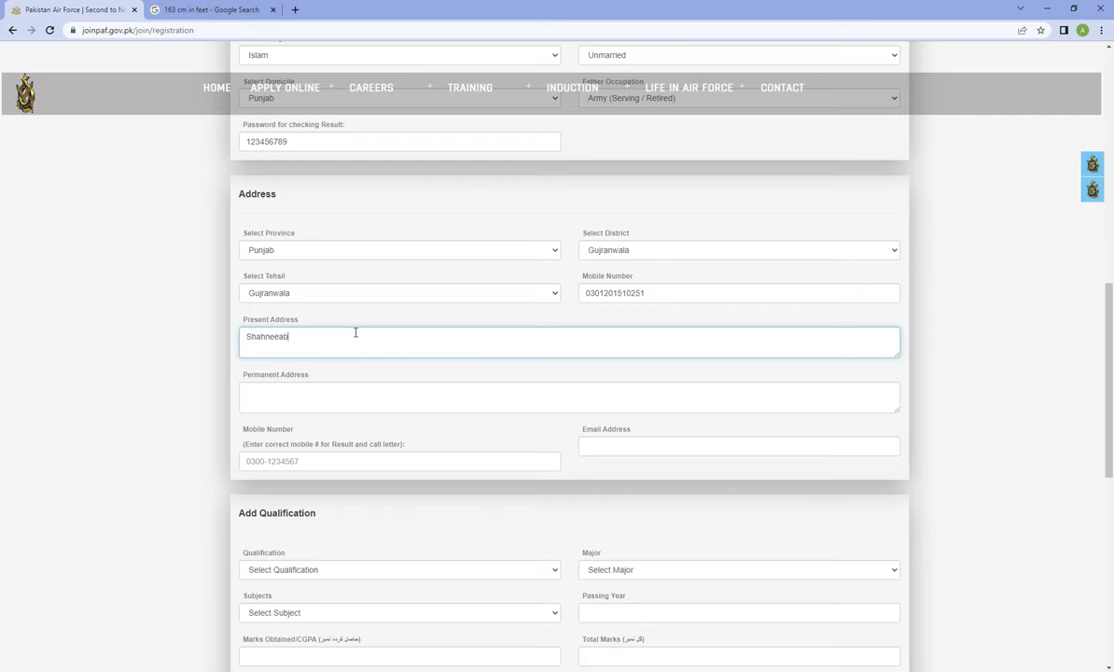
key(ctrl+a)
key(BackSpace)
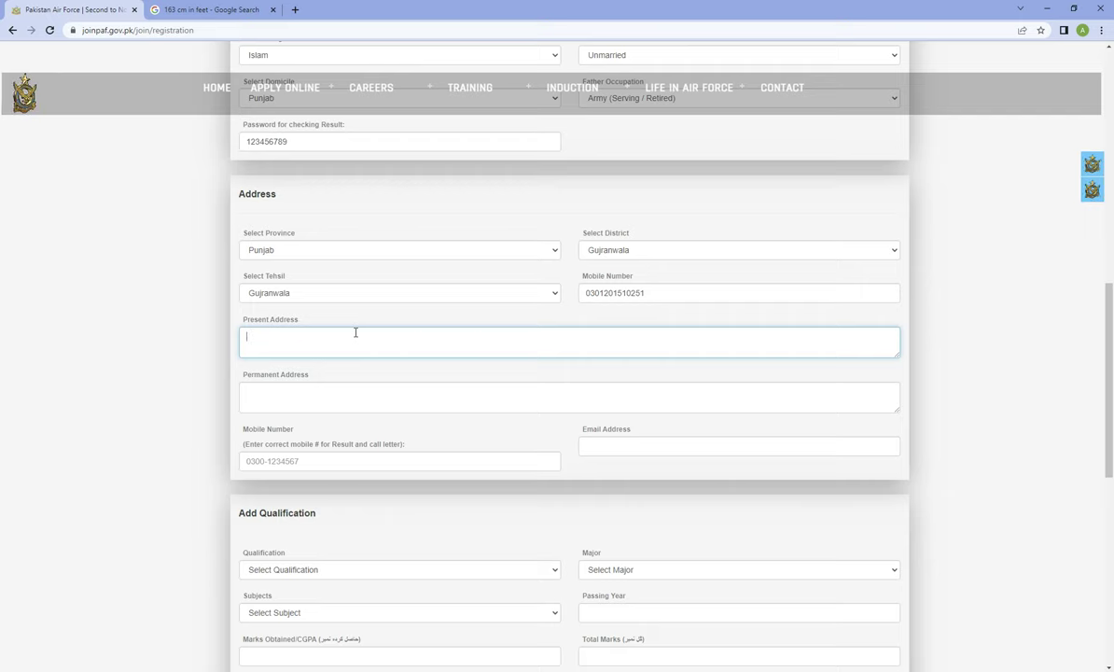
text(Gujrnawala)
key(ctrl+a)
key(ctrl+c)
click(306, 384)
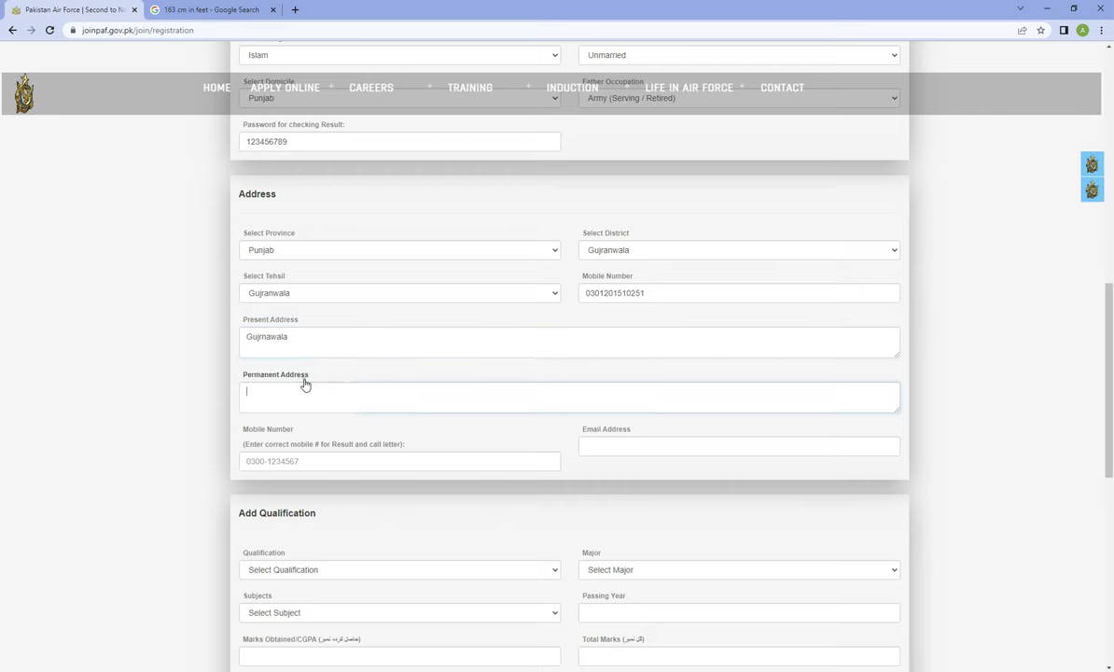
key(ctrl+v)
Enter the results mobile number and fill in and correct the e-mail address
click(293, 463)
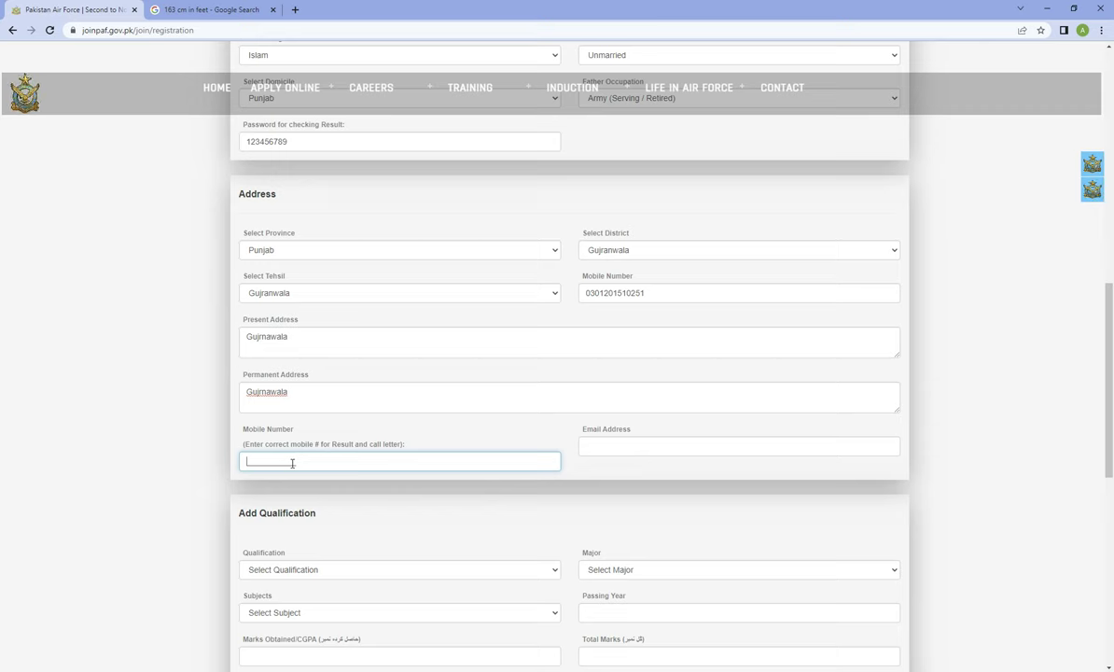
click(654, 447)
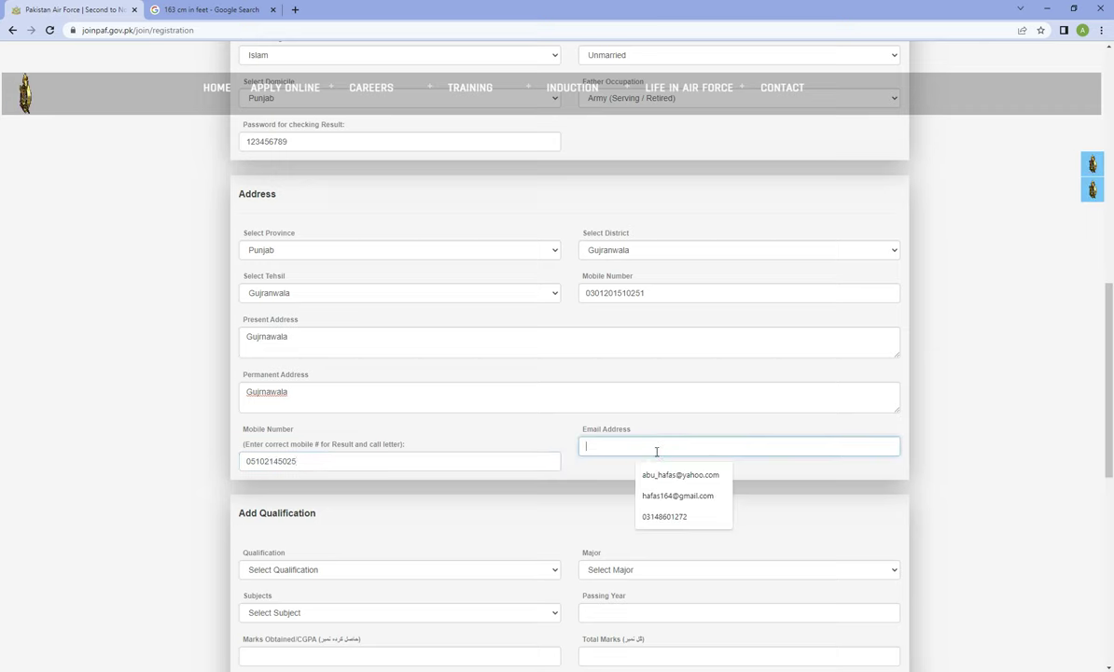
click(677, 495)
click(603, 444)
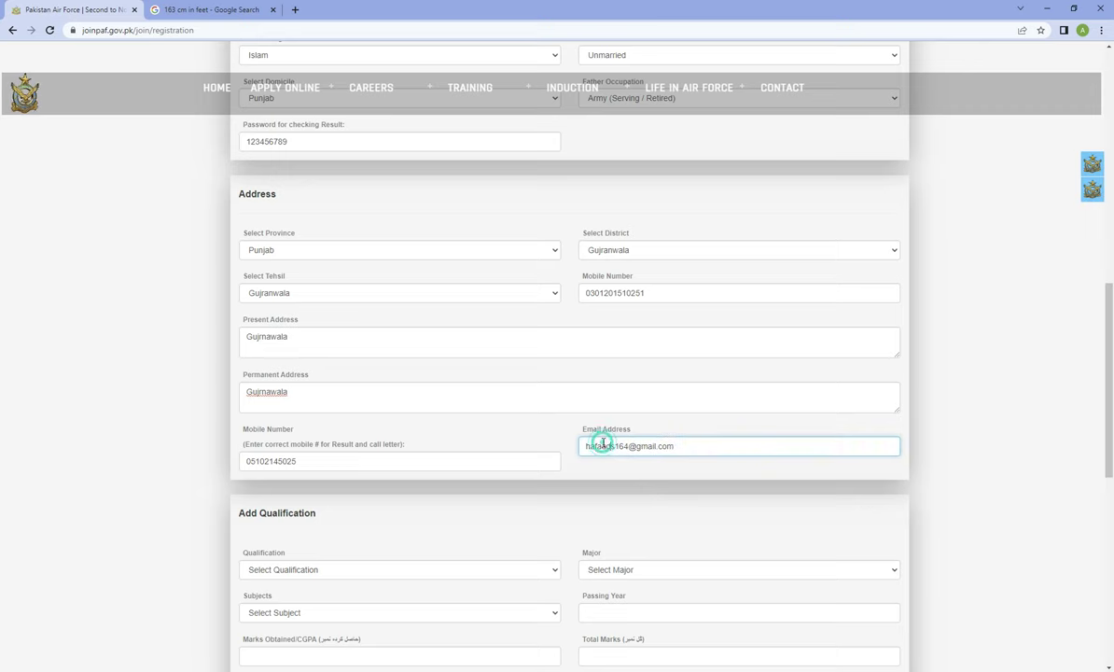
text(d)
click(70, 418)
Choose qualification Matric, major Science and subject Matric(Sci)
scroll(572, 505, down, 1)
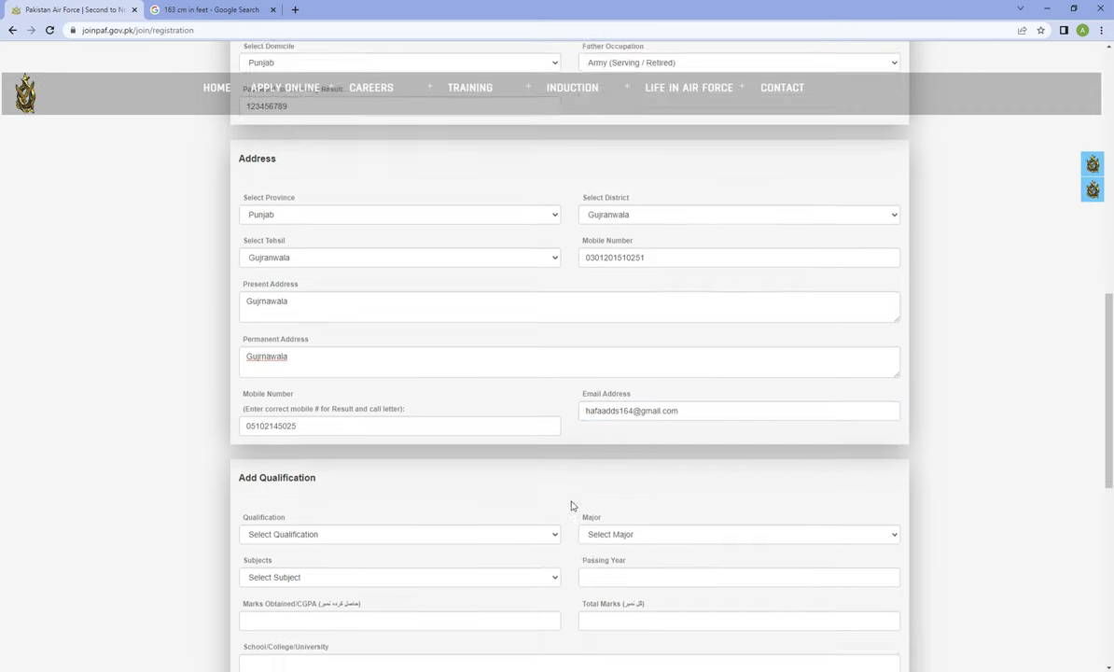
scroll(572, 505, down, 3)
click(312, 337)
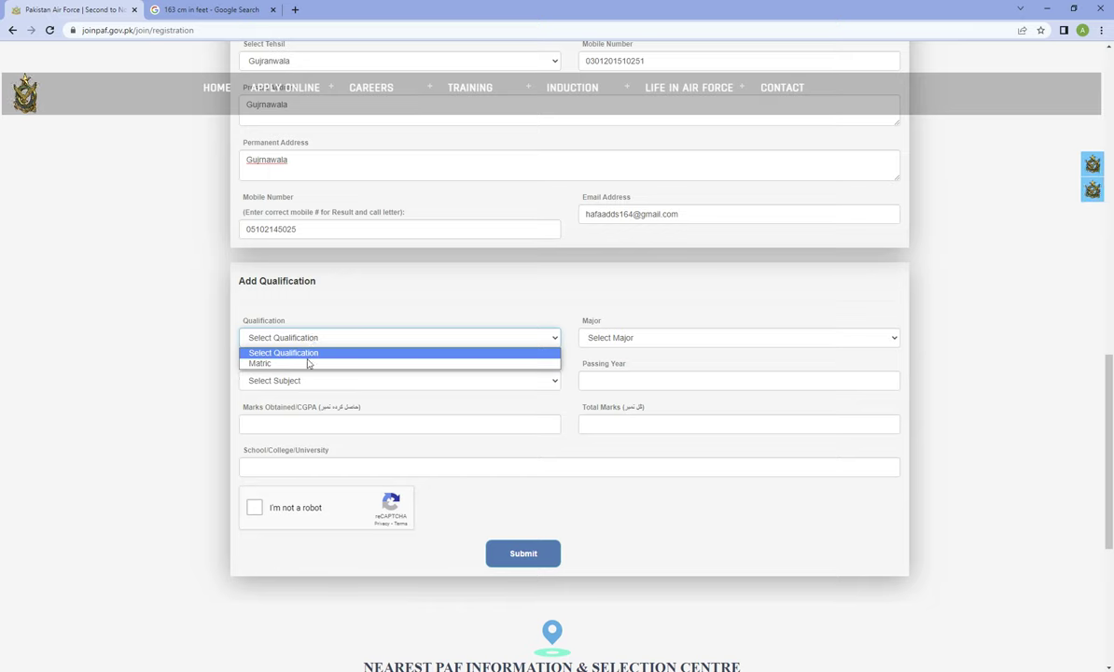
click(306, 363)
click(622, 337)
click(626, 364)
click(401, 379)
click(403, 390)
Enter year 2020, 997 of 1100 marks, Future vision school, and tick the reCAPTCHA
click(627, 380)
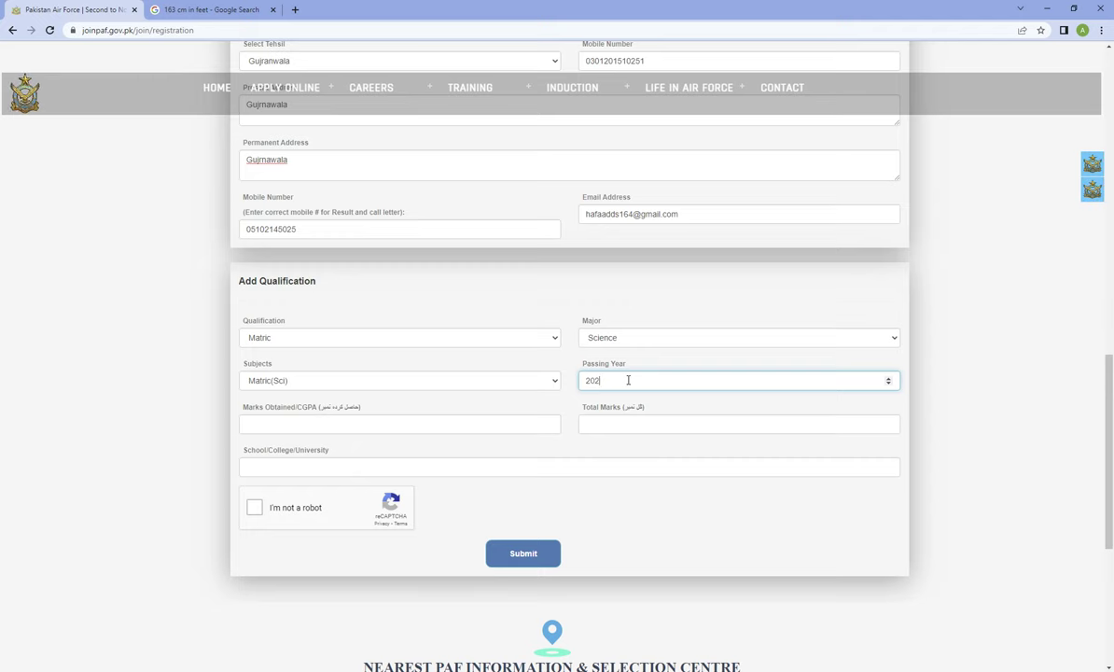
click(359, 433)
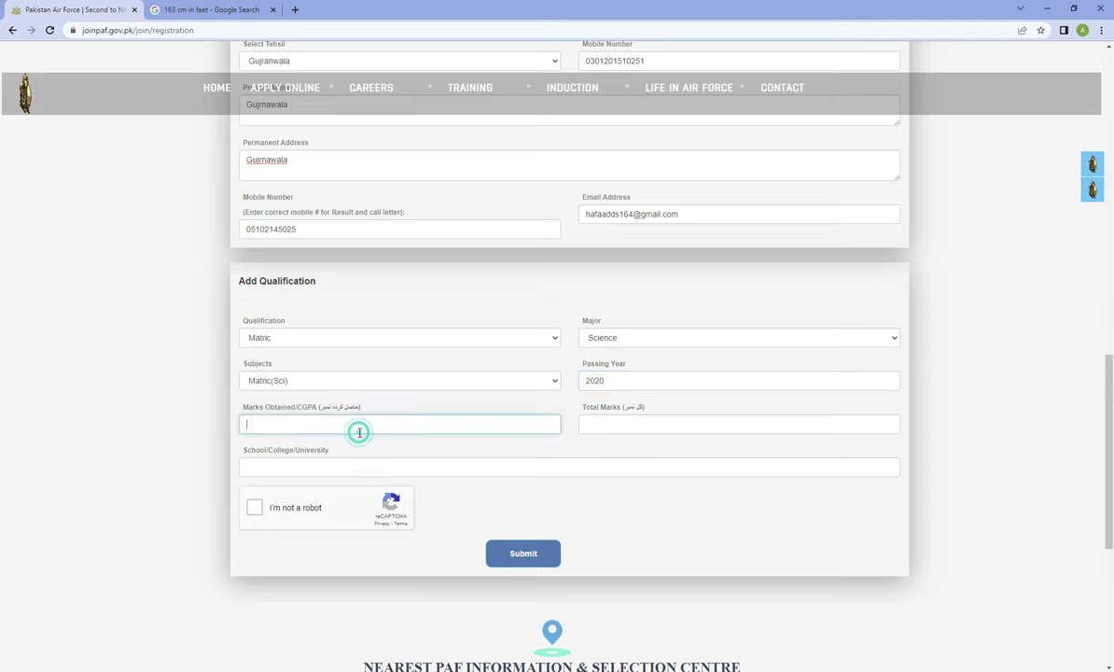
text(9974)
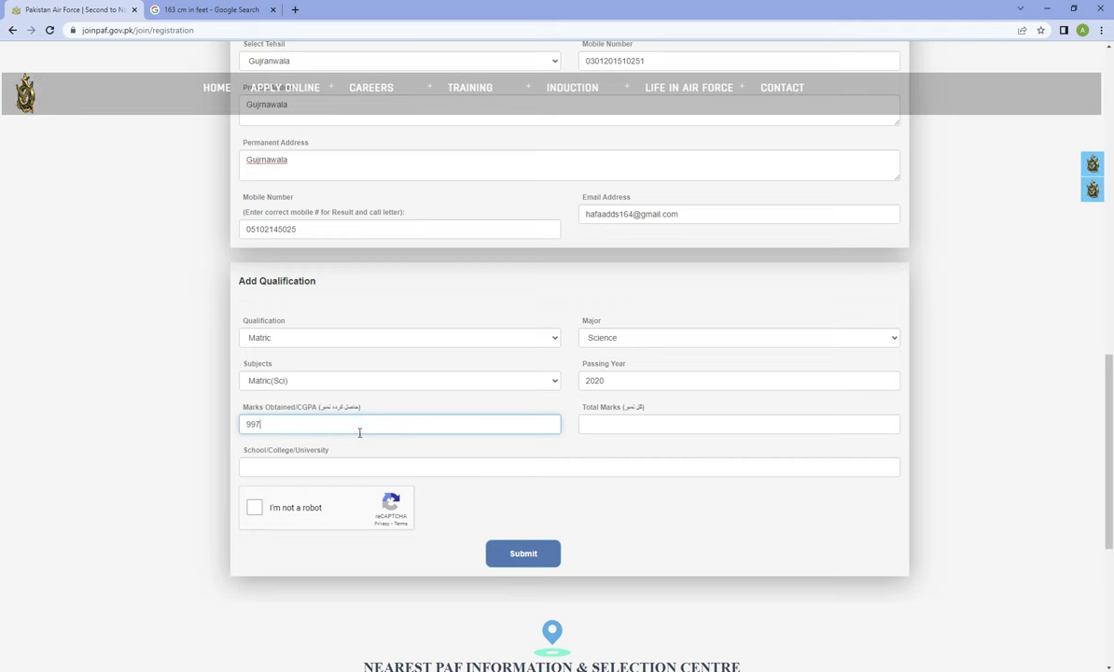
click(669, 423)
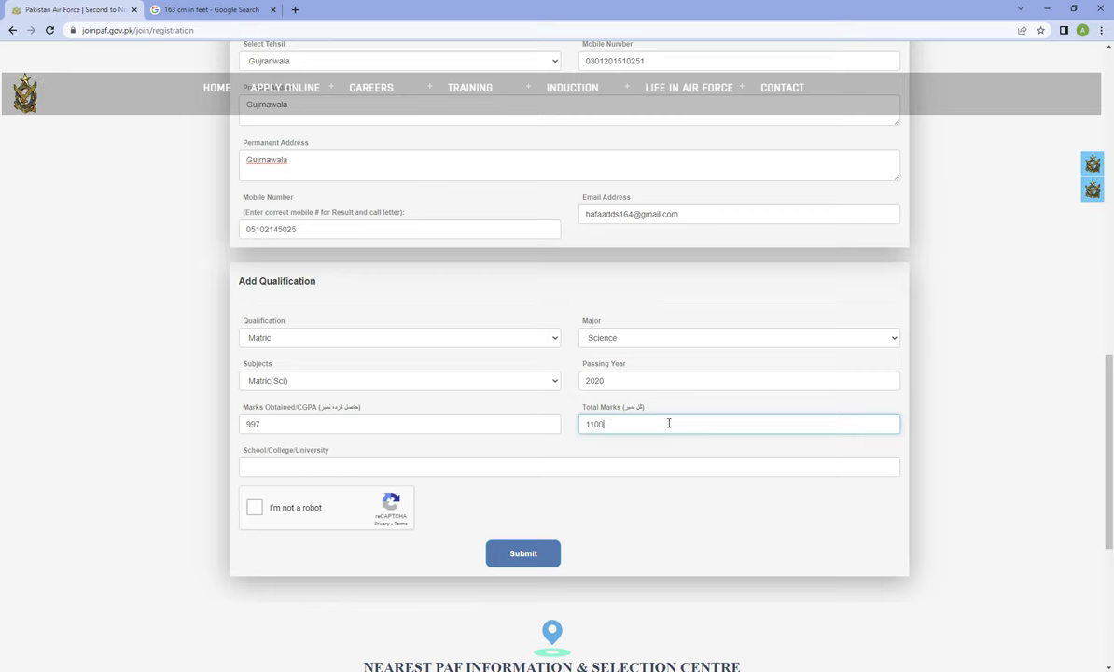
click(315, 466)
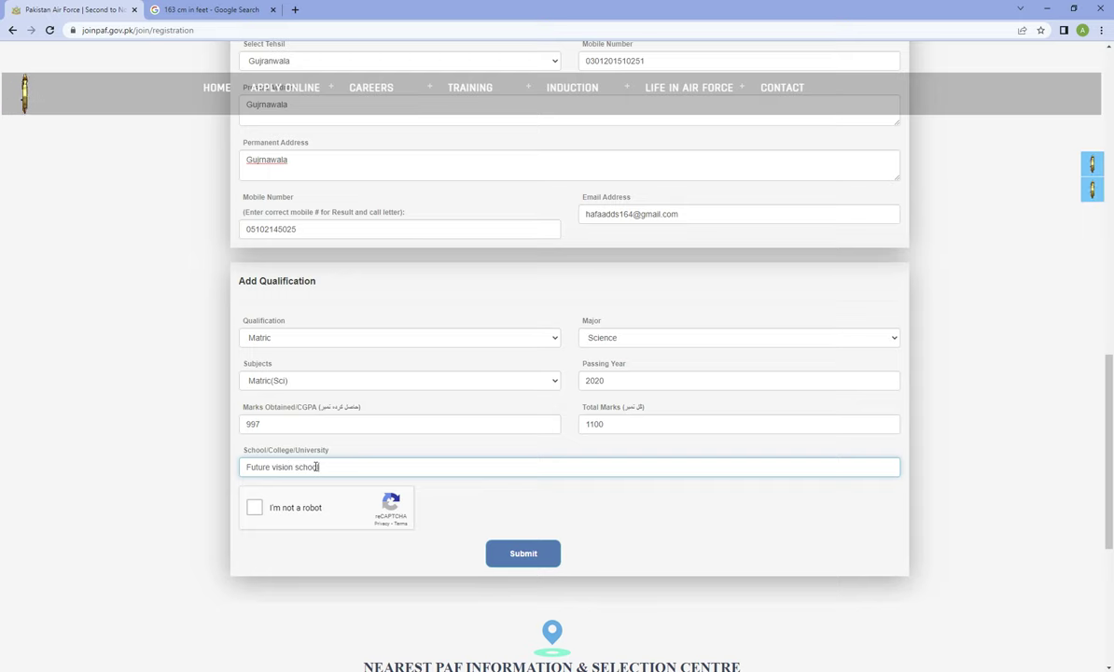
click(254, 507)
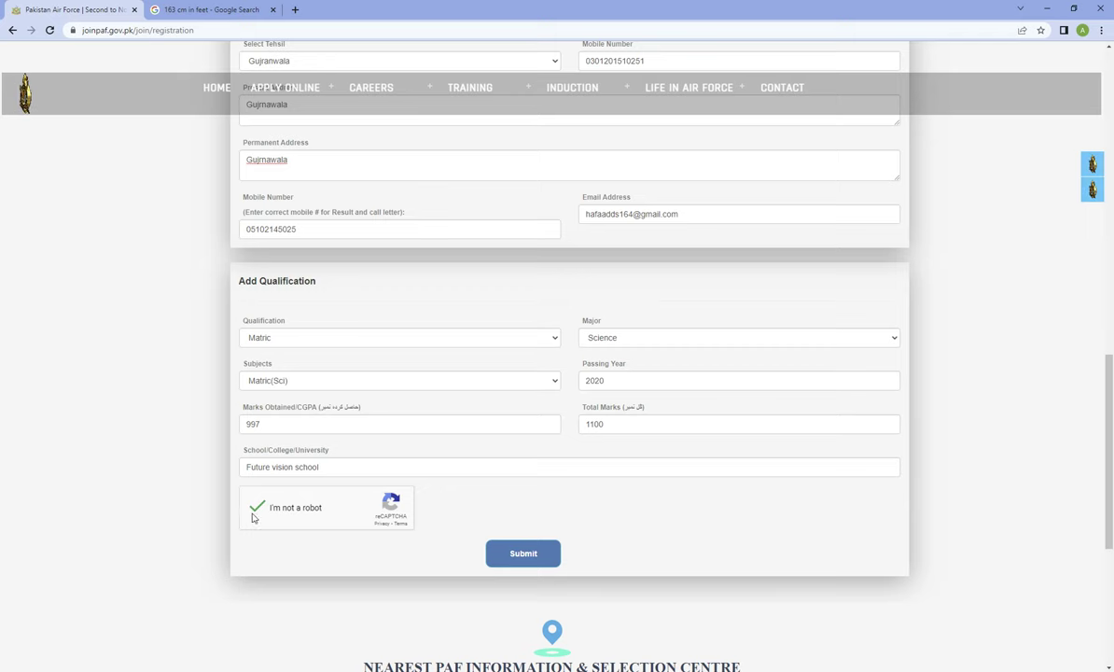
scroll(495, 385, down, 3)
Submit the form and find the 'Age is not in required range' error under the 02/09/2000 birth date
click(507, 260)
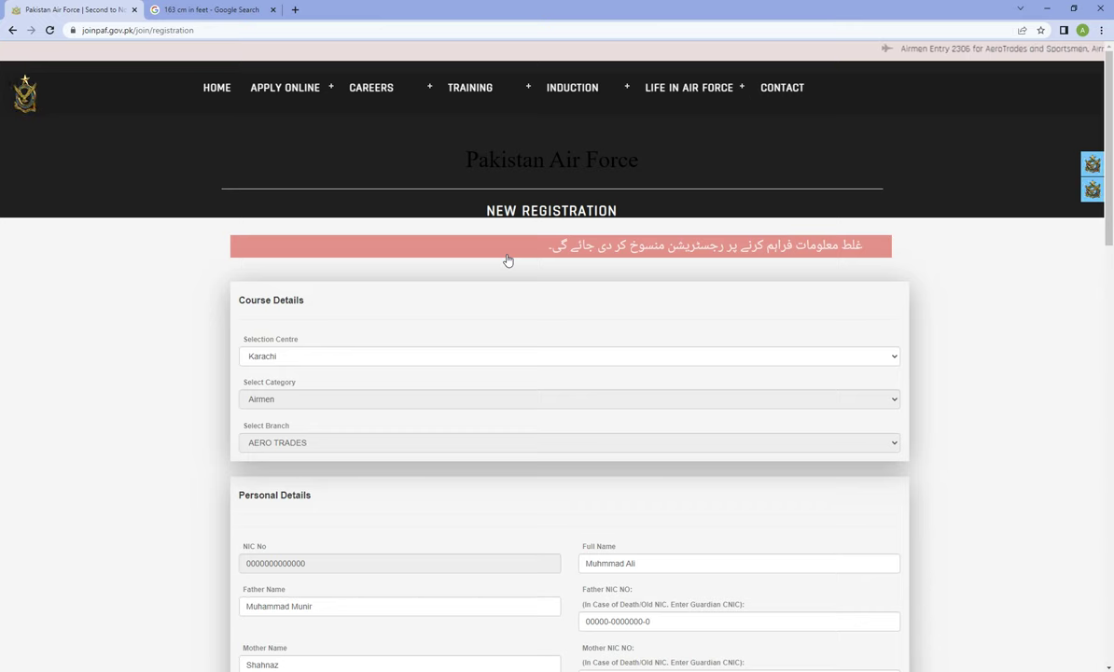
scroll(517, 274, down, 1)
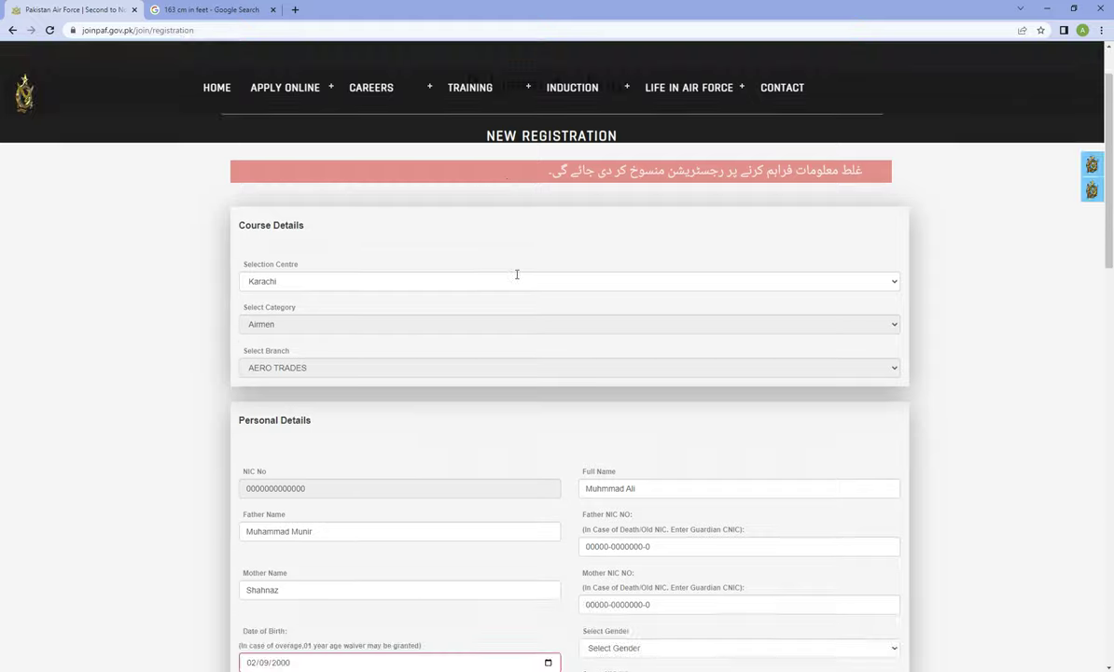
scroll(517, 274, down, 8)
scroll(527, 317, up, 4)
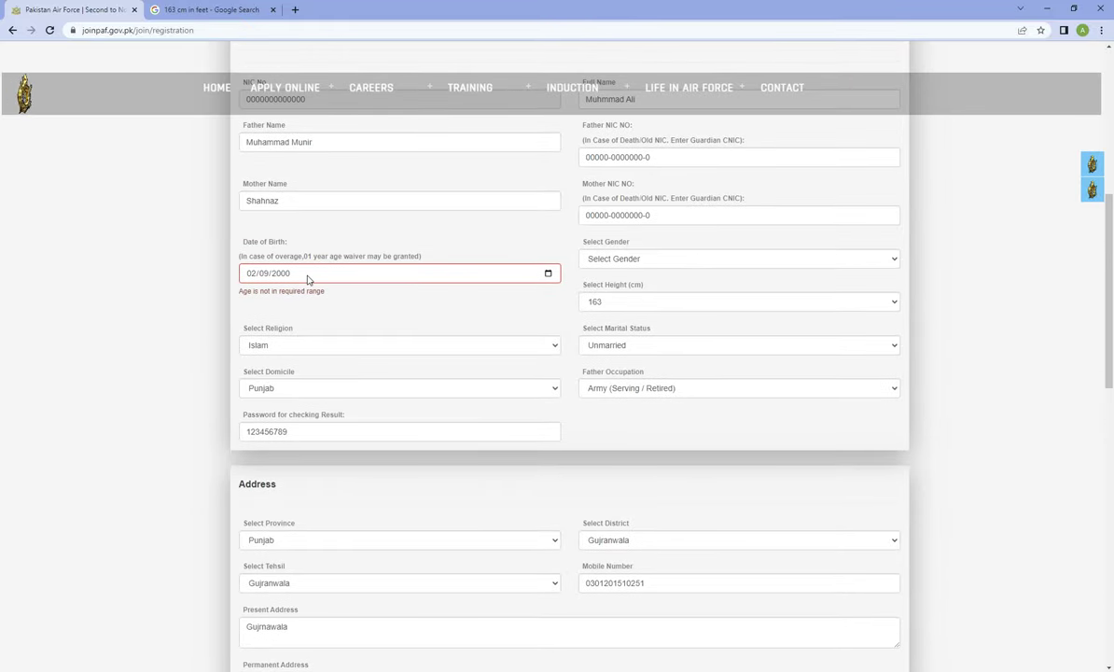
scroll(347, 338, down, 10)
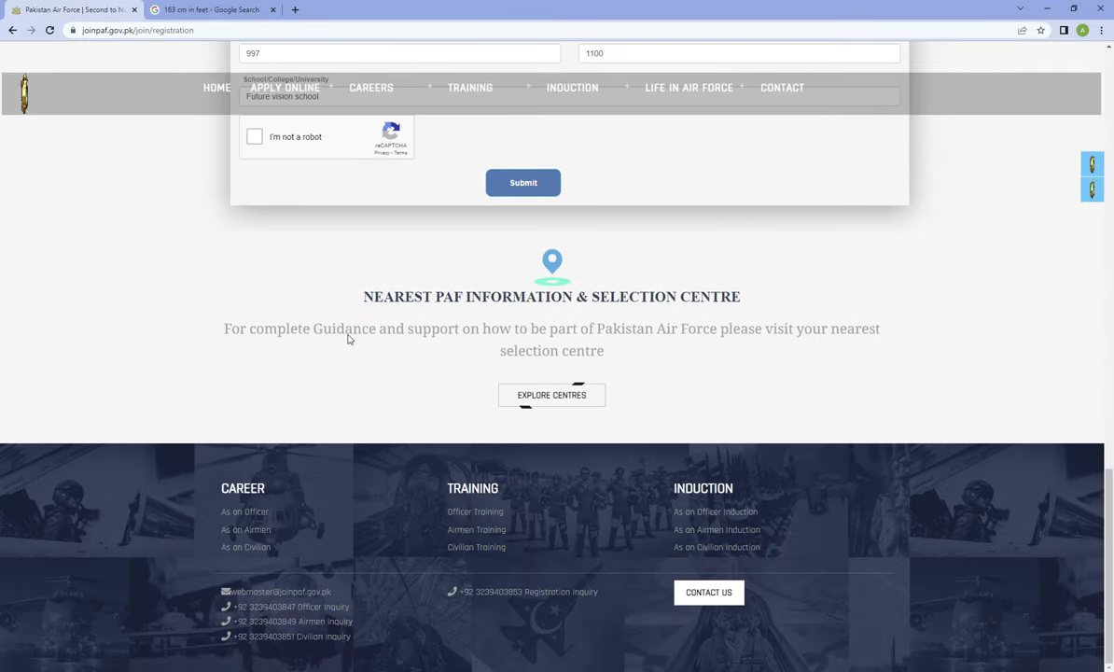
scroll(347, 338, up, 3)
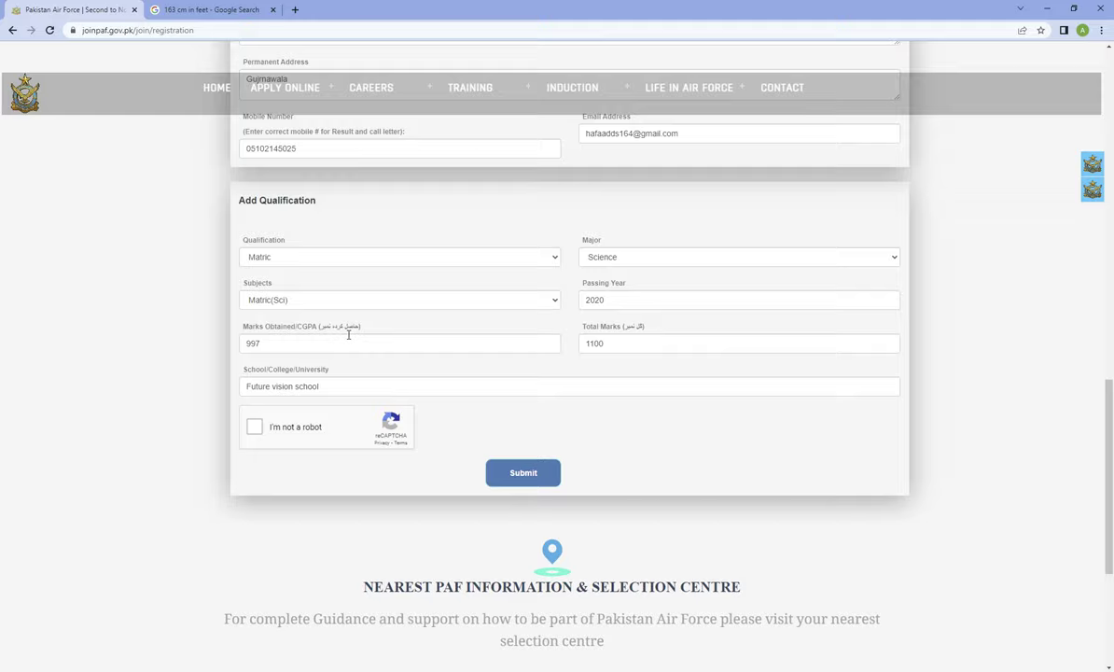
scroll(348, 334, up, 10)
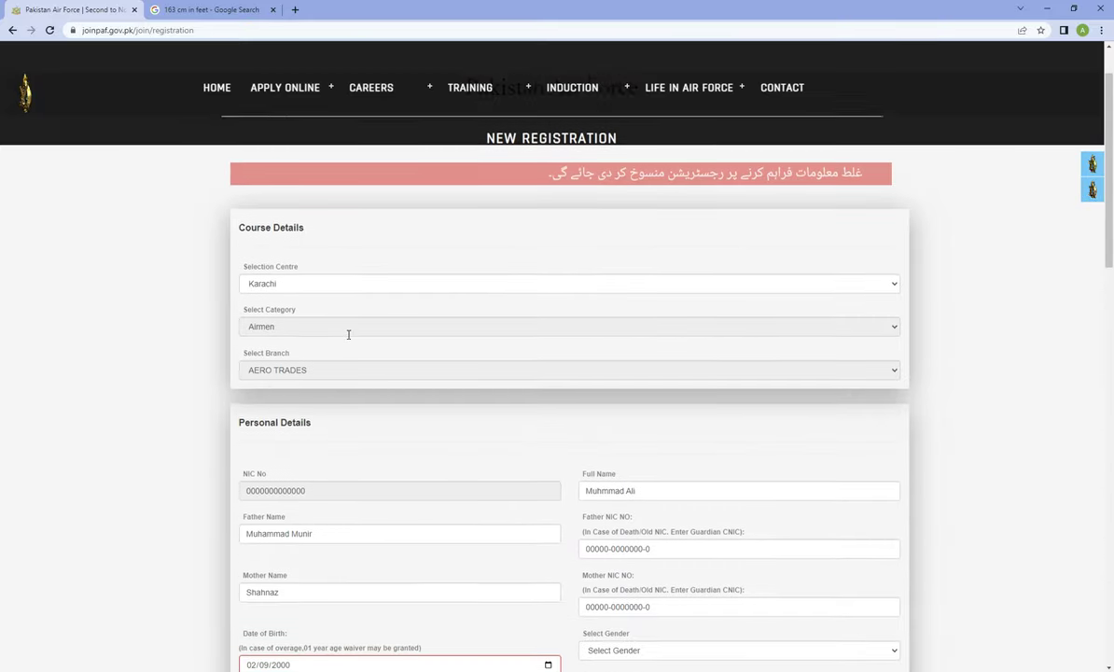
scroll(392, 341, down, 5)
scroll(460, 353, up, 5)
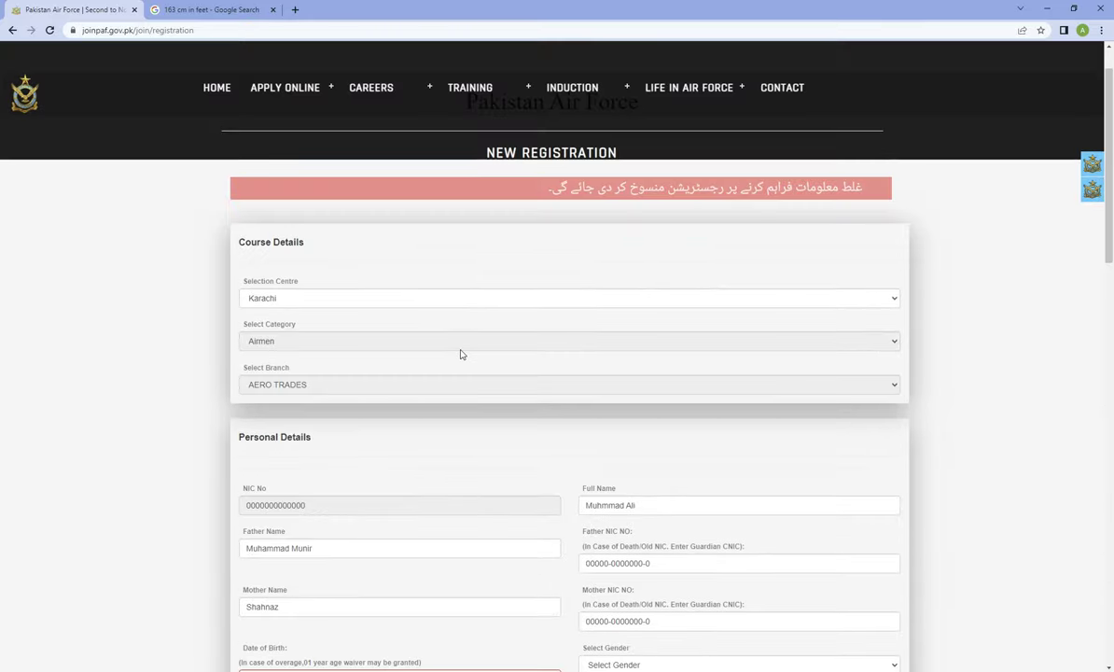
scroll(460, 353, up, 1)
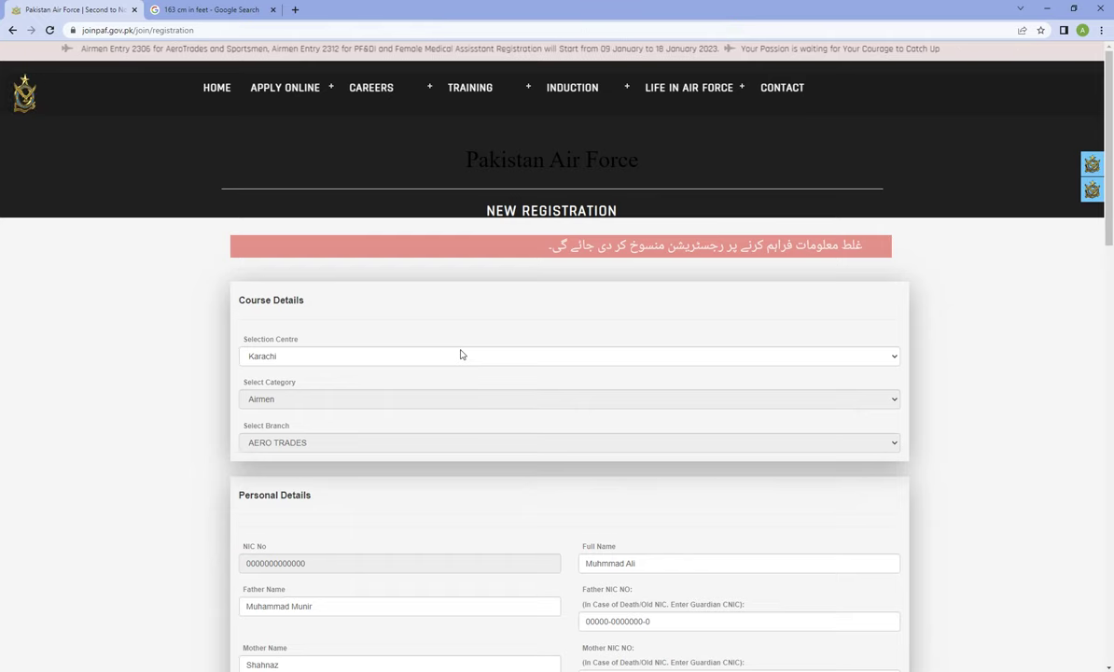
Close the '163 cm in feet' Google Search tab and select the registration page's web address
click(275, 17)
key(ctrl+w)
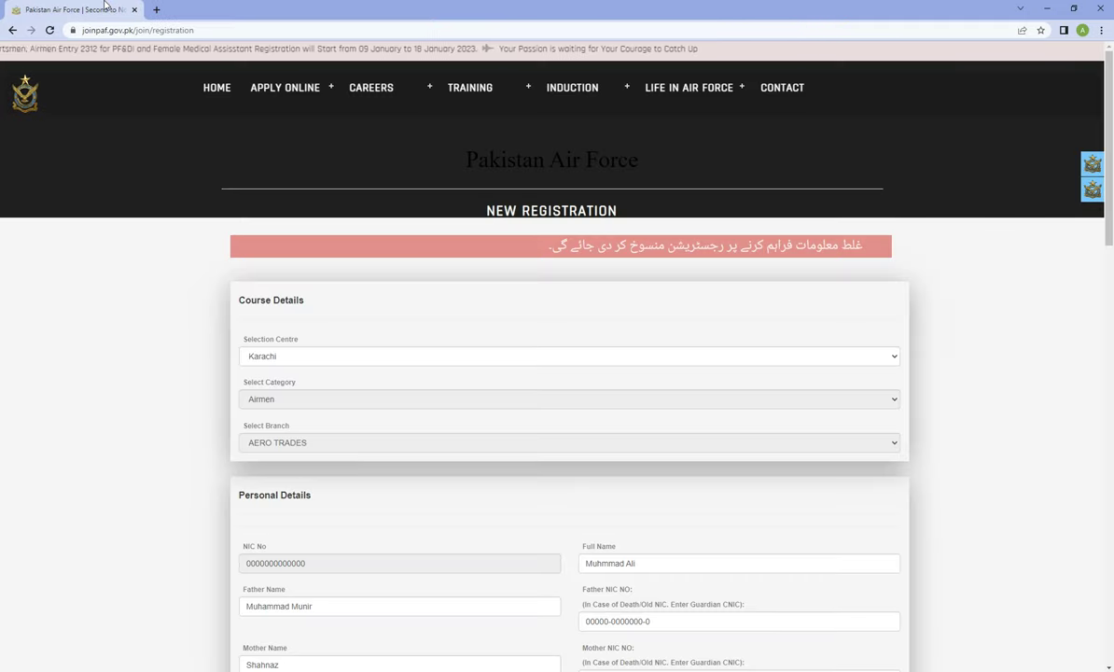
mouse_move(302, 96)
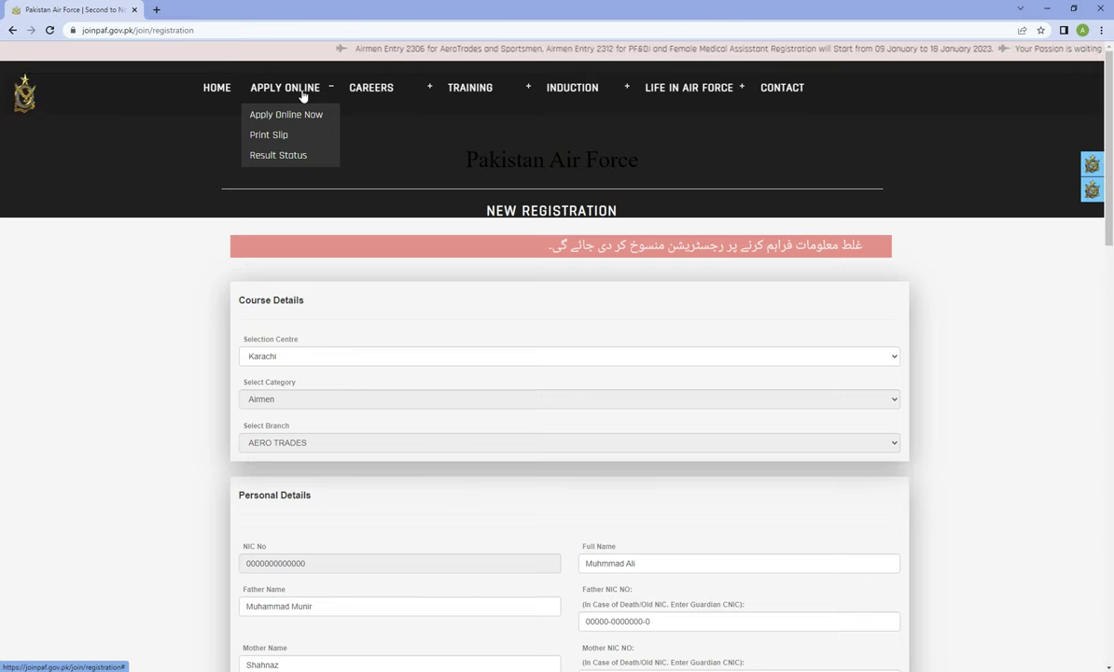
click(236, 29)
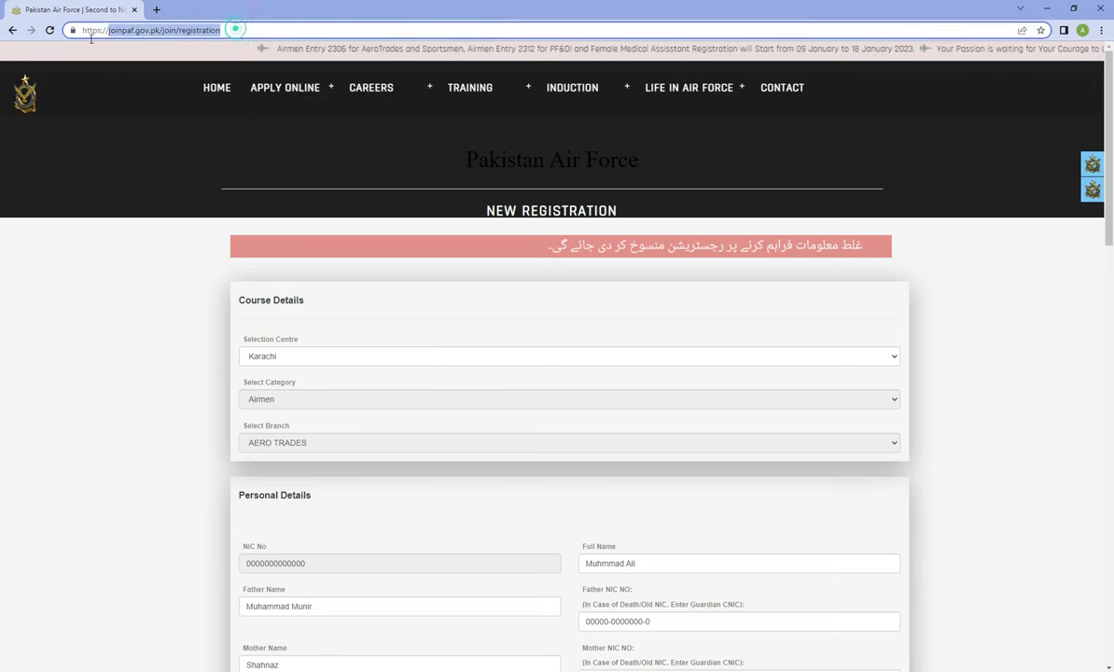